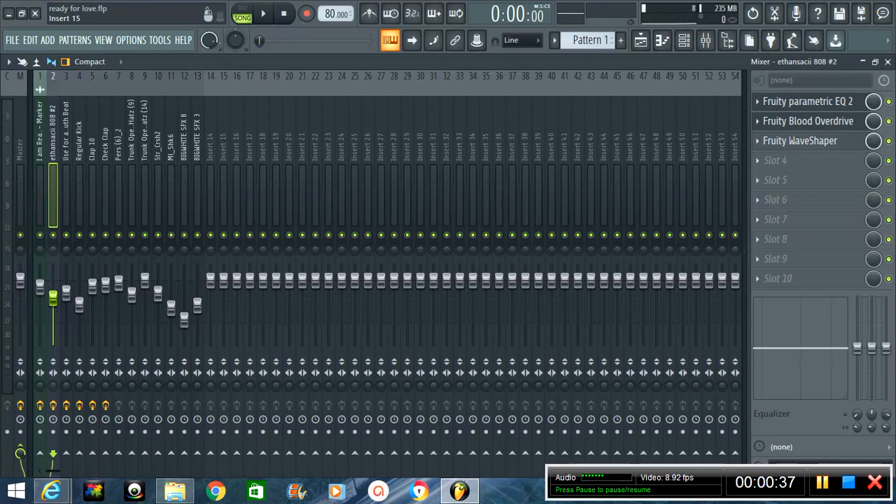
# Review the playlist arrangement and the existing Fruity parametric EQ 2 curve on the vocal sample's mixer track (insert 1).
pyautogui.click(38, 139)
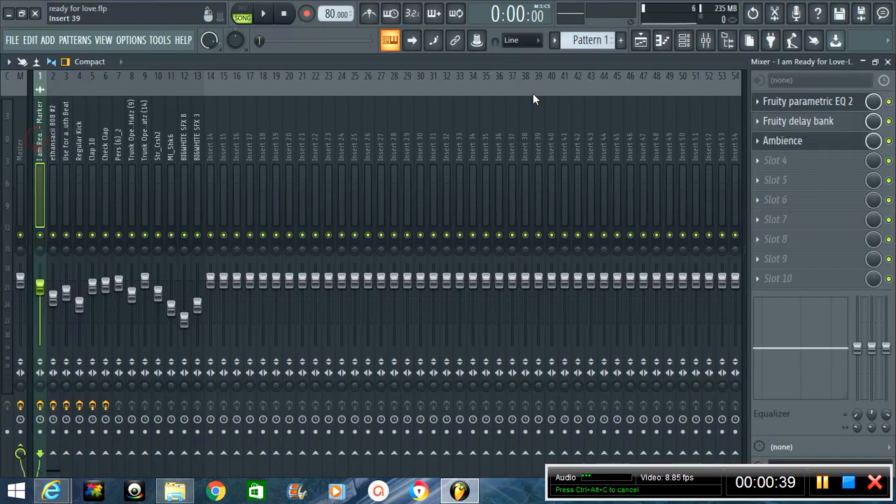
pyautogui.click(647, 45)
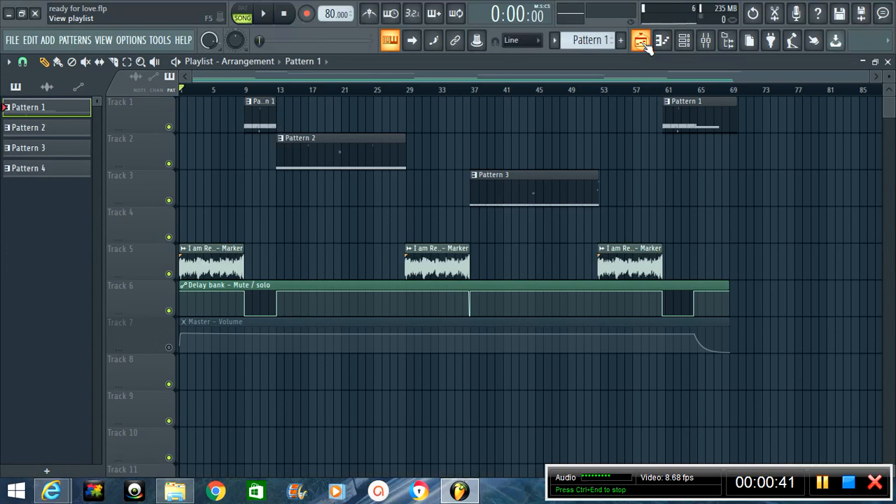
pyautogui.click(706, 40)
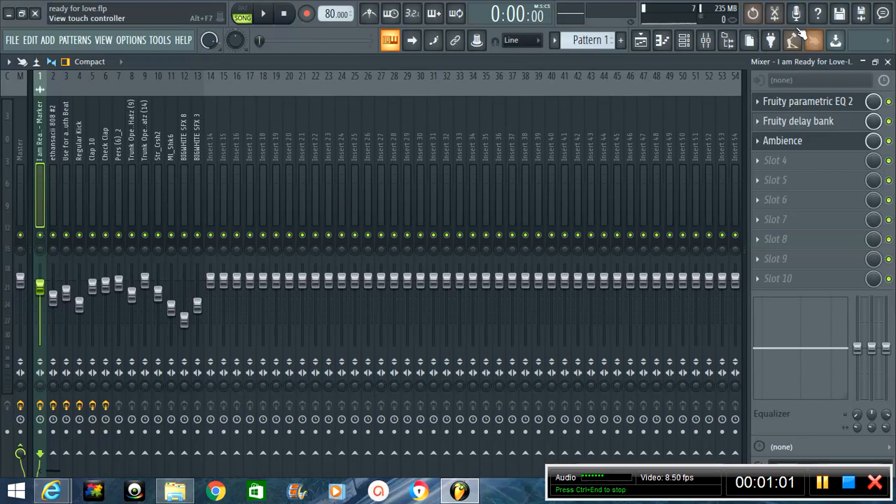
pyautogui.click(817, 105)
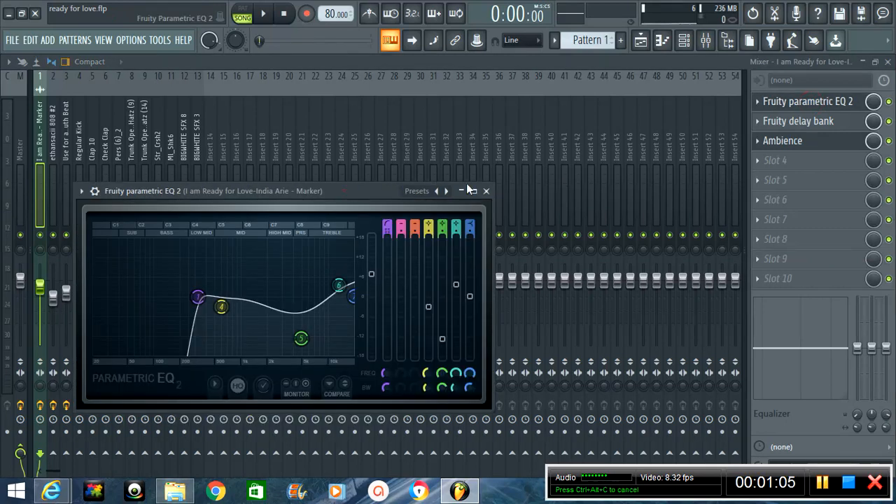
pyautogui.moveTo(467, 190); pyautogui.dragTo(460, 74)
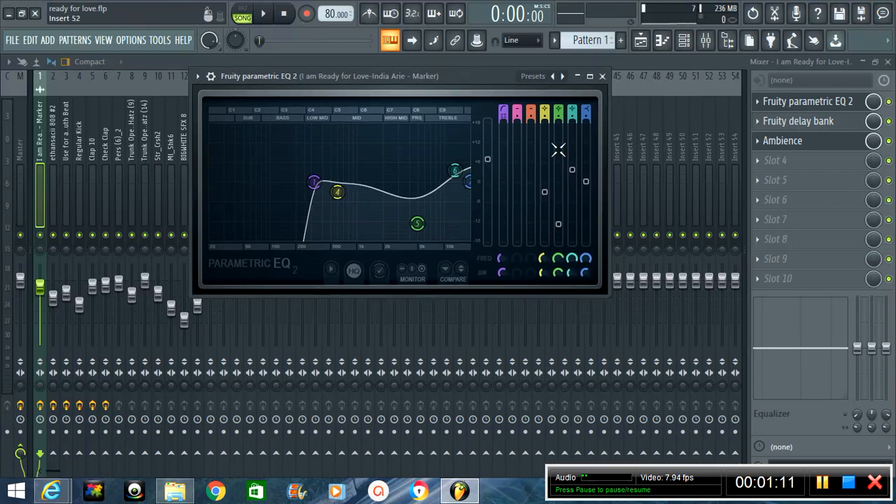
pyautogui.click(656, 256)
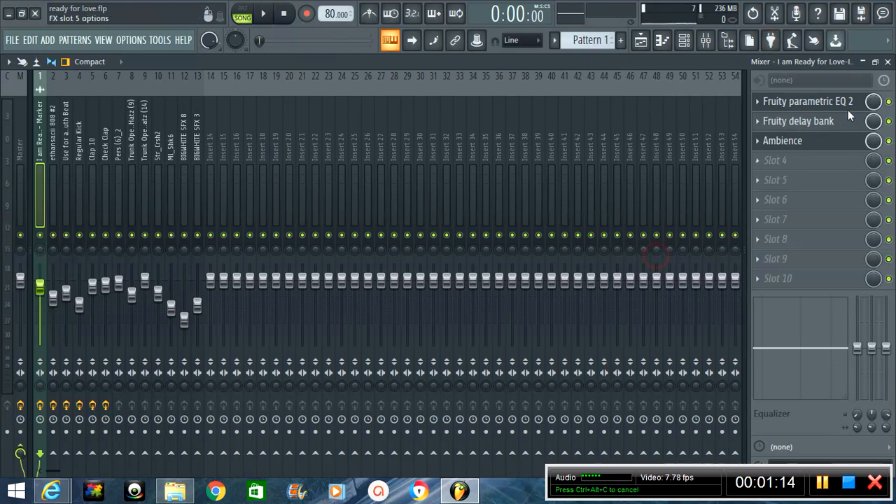
# Add a Fruity Parametric EQ 2 to slot 4 of the sample track and play the song briefly to view its spectrum.
pyautogui.click(761, 166)
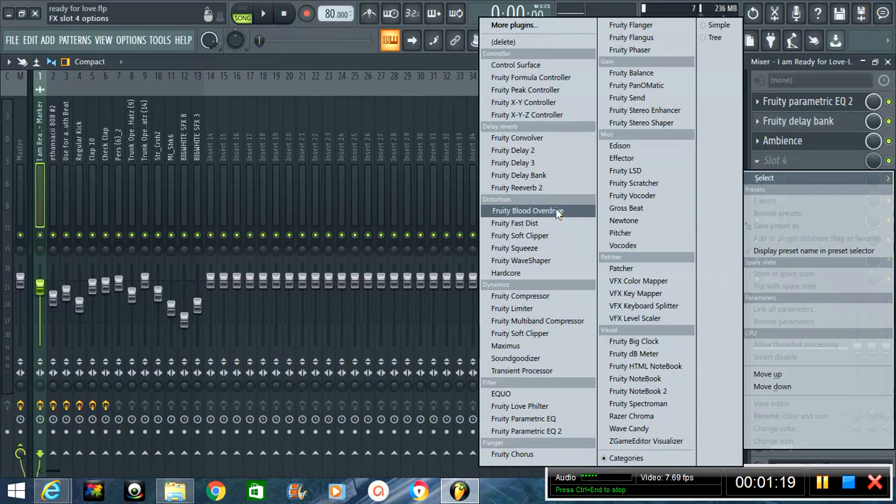
pyautogui.click(518, 432)
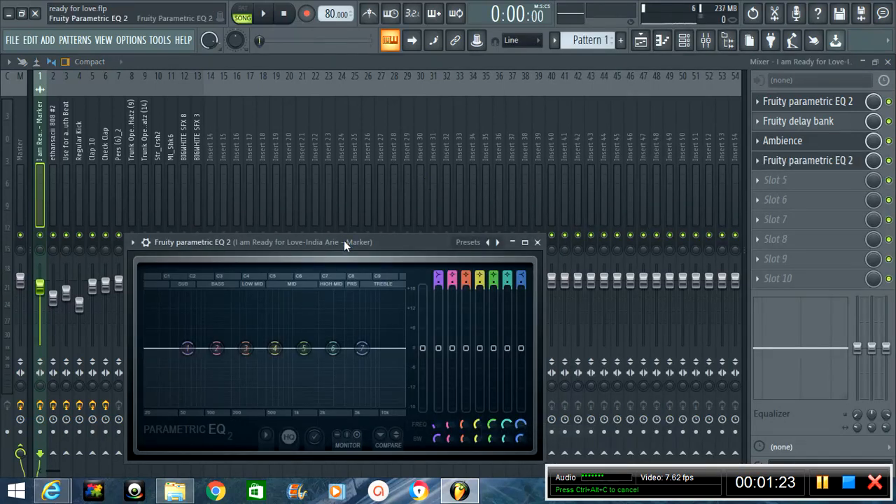
pyautogui.moveTo(343, 240); pyautogui.dragTo(396, 116)
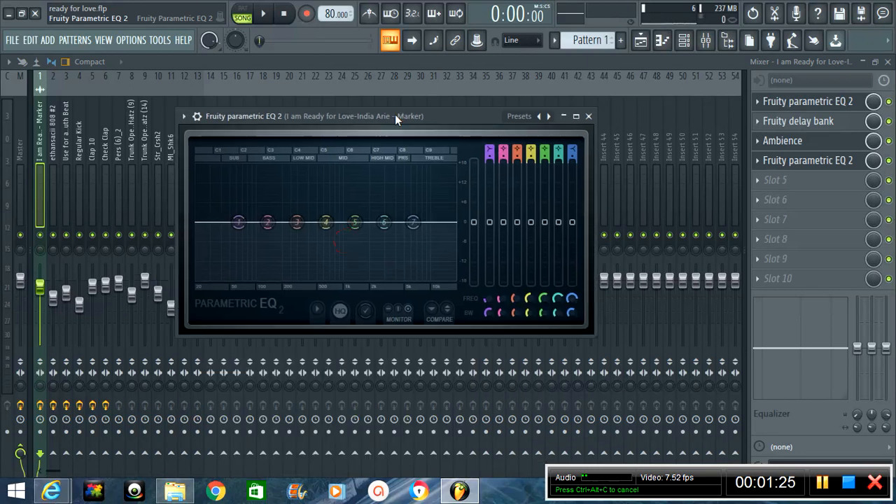
pyautogui.click(263, 13)
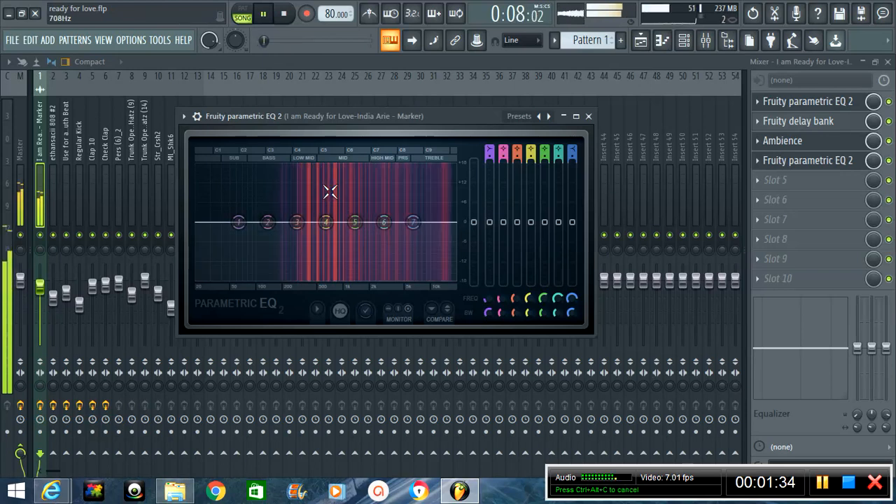
pyautogui.press('space')
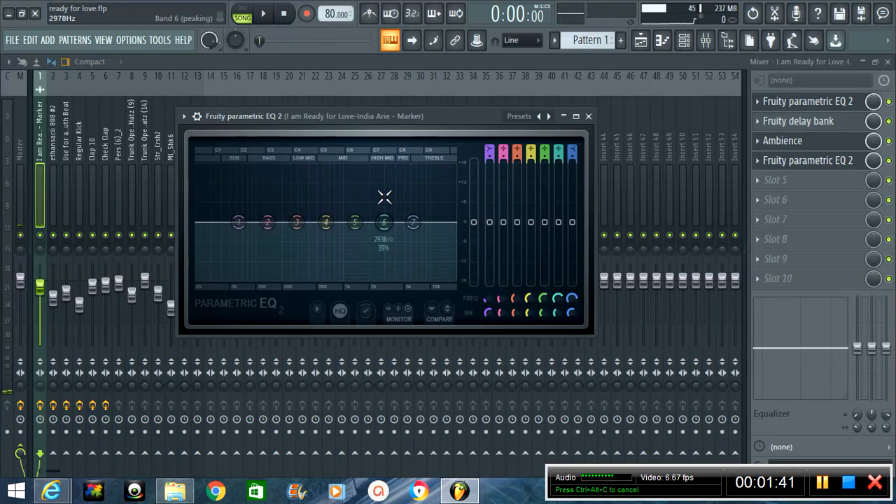
# Close the flat EQ window and delete the Fruity parametric EQ 2 from slot 4 of the sample track.
pyautogui.click(589, 118)
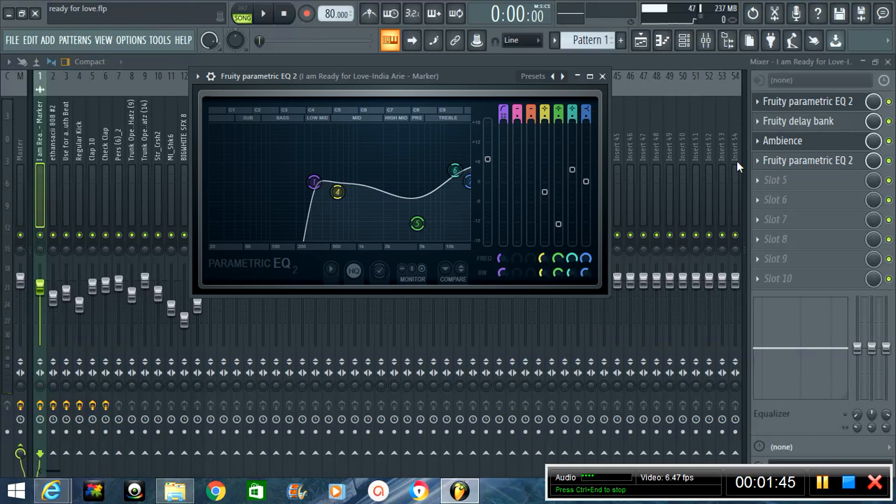
pyautogui.click(757, 161)
pyautogui.moveTo(763, 175)
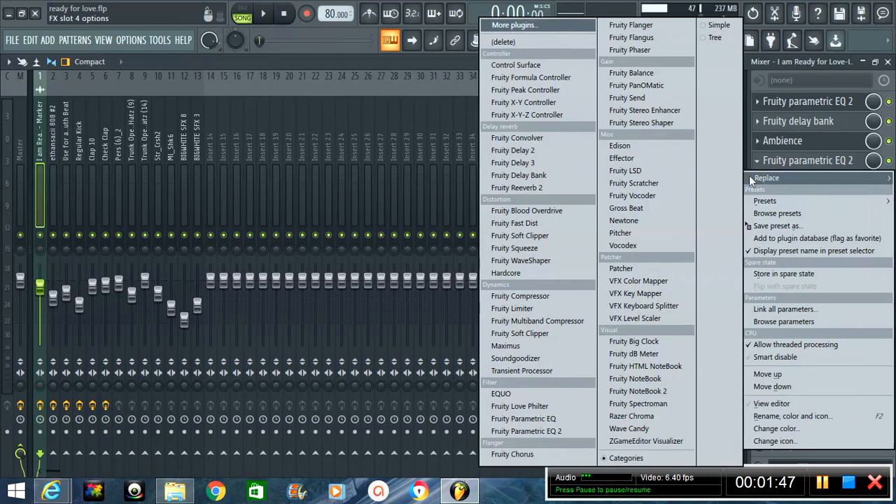
pyautogui.click(548, 44)
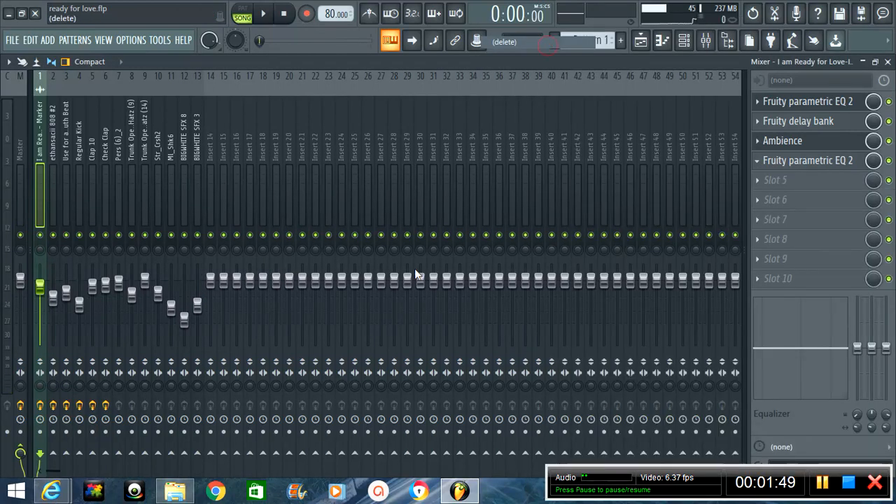
# Open the sample track's slot 1 Fruity parametric EQ 2, play the song through it and adjust the master volume.
pyautogui.click(810, 103)
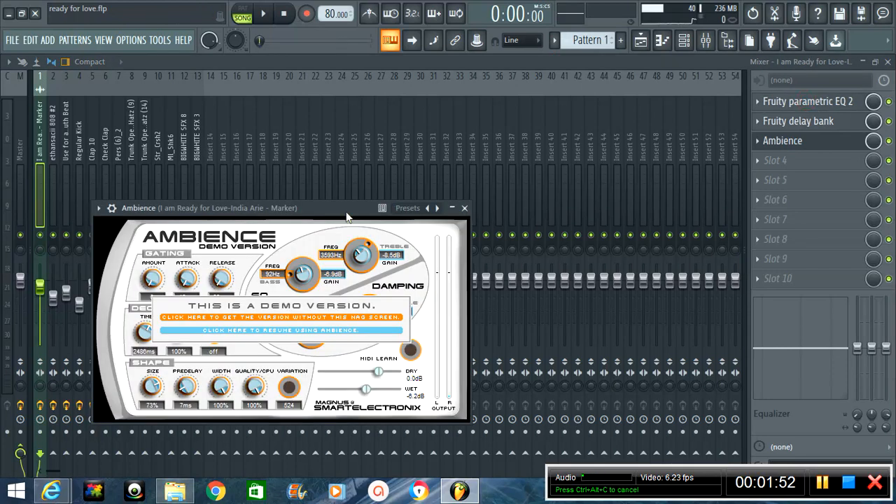
pyautogui.click(811, 102)
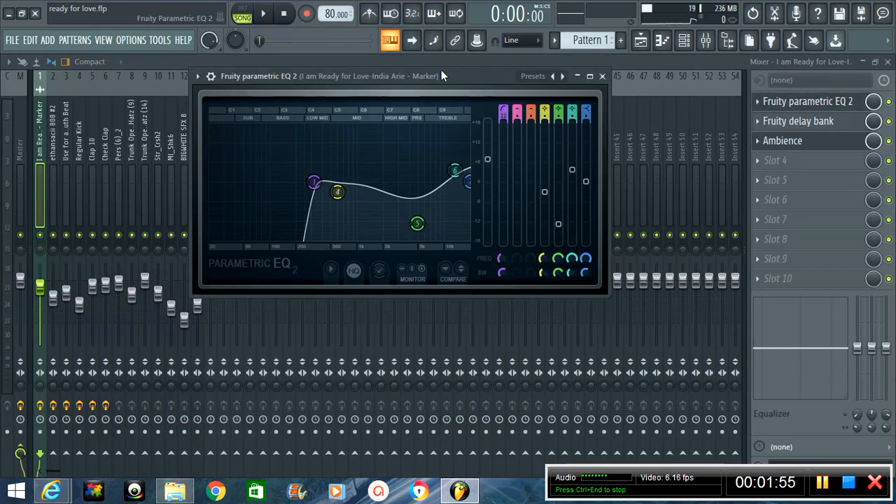
pyautogui.moveTo(439, 74); pyautogui.dragTo(473, 58)
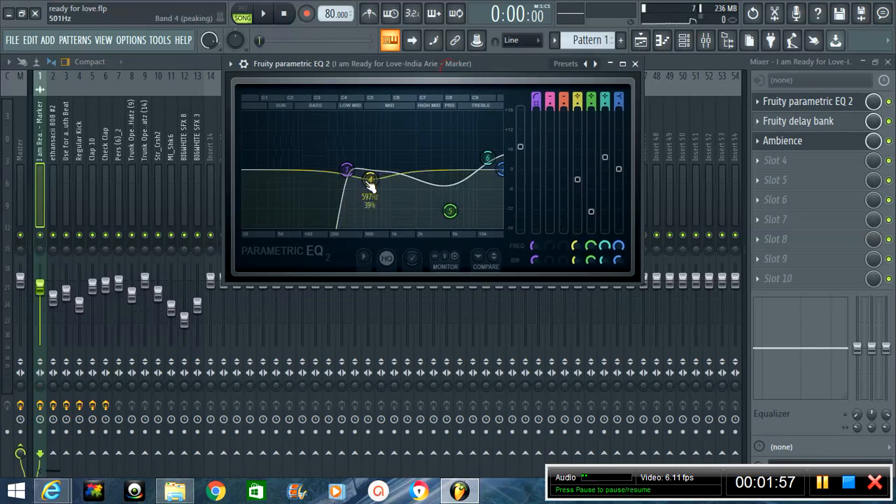
pyautogui.click(263, 13)
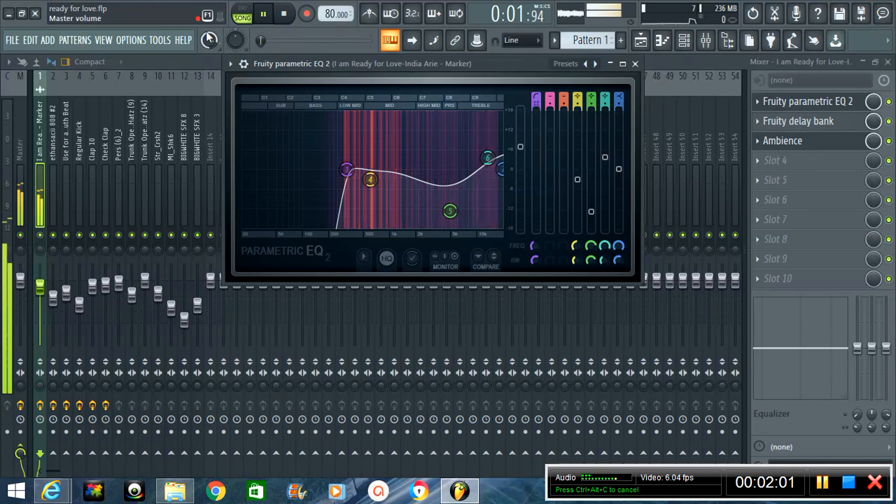
pyautogui.moveTo(208, 35); pyautogui.dragTo(217, 68)
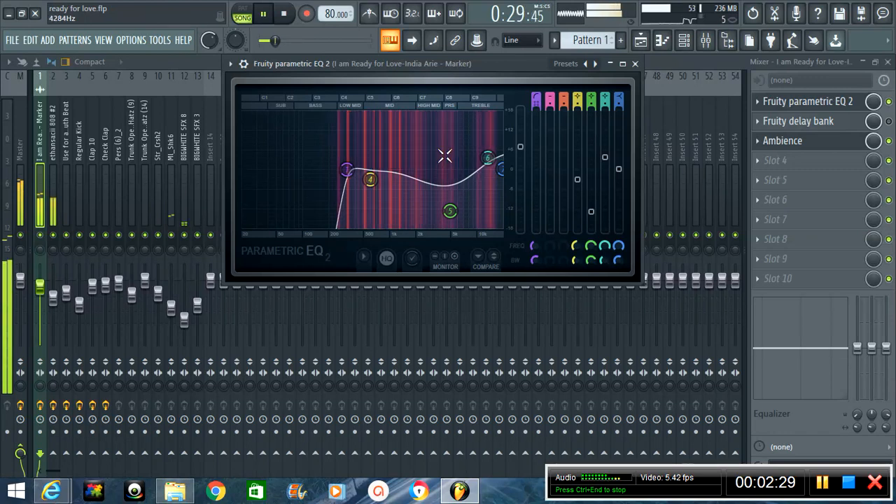
# Set the playlist's loop selection to bars 1 to 9 over the first sample clip and restart playback from the beginning.
pyautogui.click(641, 41)
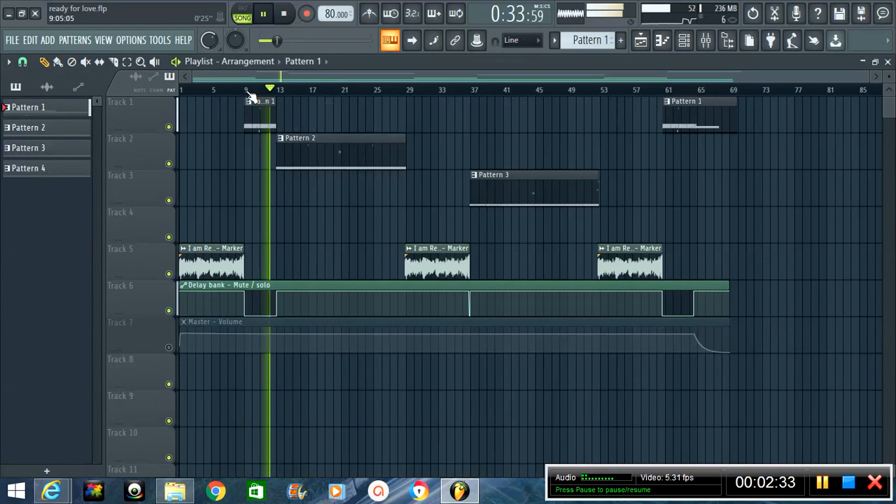
pyautogui.moveTo(250, 91); pyautogui.dragTo(181, 90)
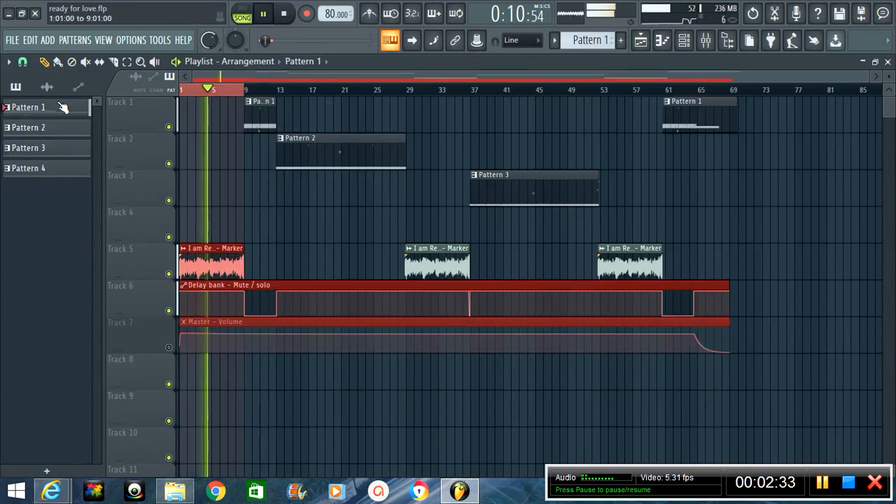
pyautogui.click(284, 14)
pyautogui.click(262, 14)
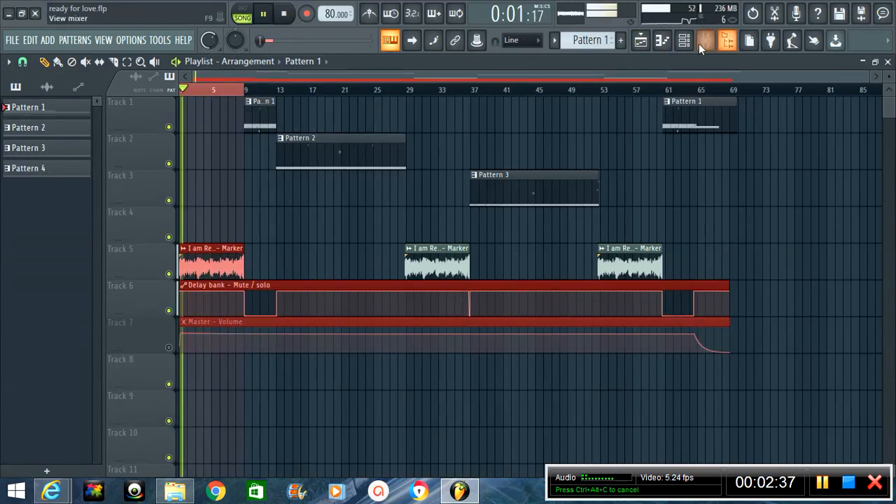
# In the sample's slot 1 EQ, soften the band 5 cut to about -6.3 dB near 4604 Hz and deepen it slightly again.
pyautogui.click(699, 44)
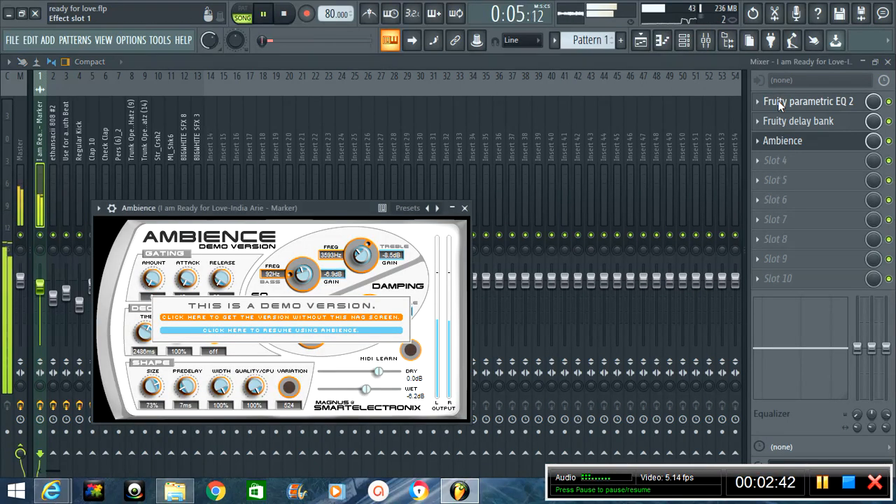
pyautogui.click(777, 100)
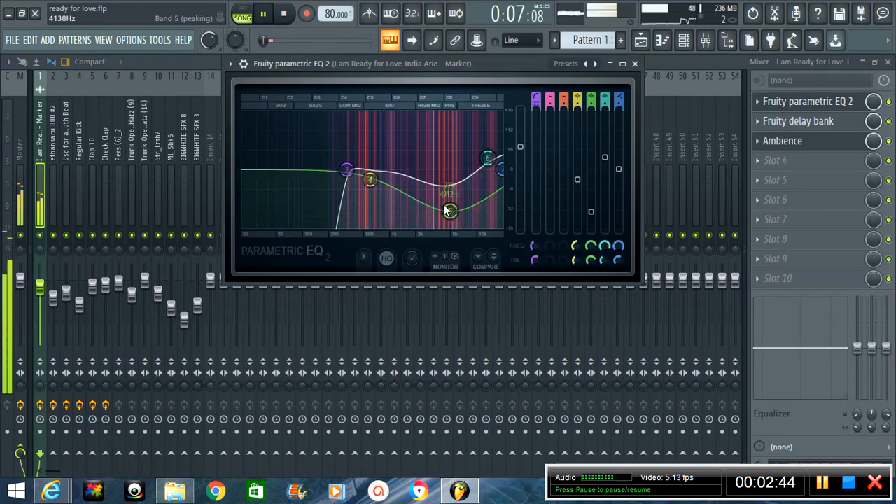
pyautogui.moveTo(453, 209); pyautogui.dragTo(448, 190)
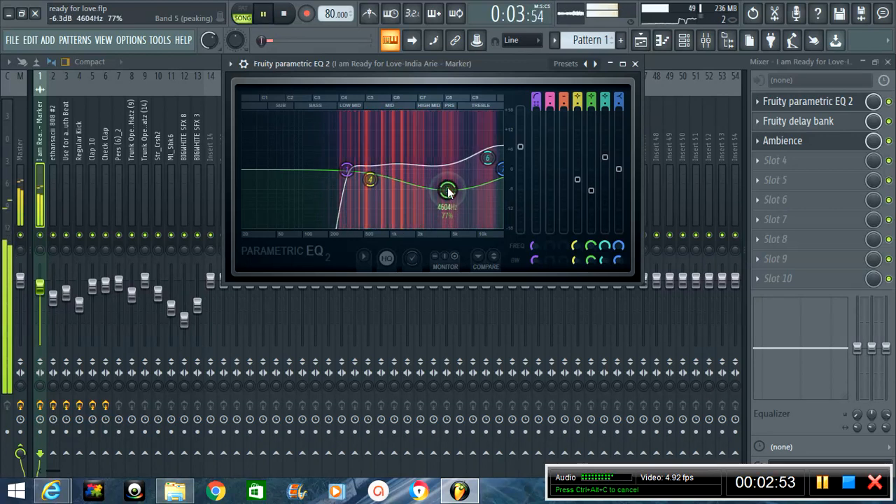
pyautogui.moveTo(449, 195); pyautogui.dragTo(450, 185)
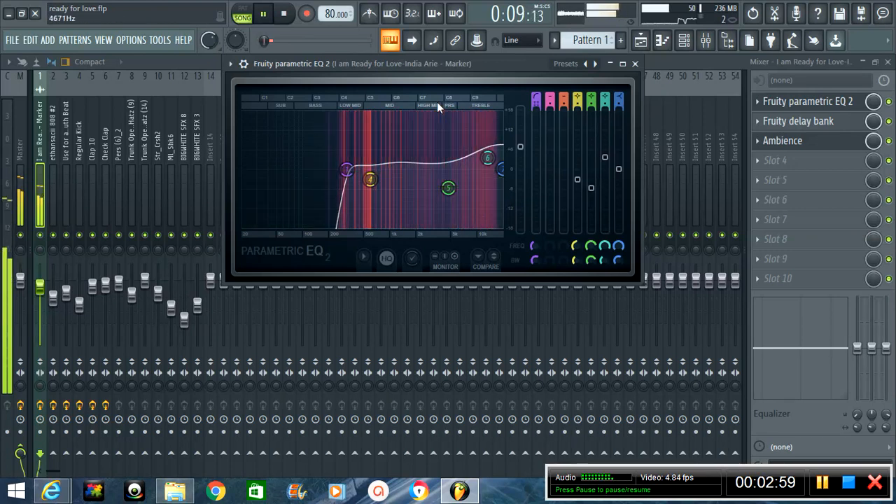
pyautogui.moveTo(447, 191); pyautogui.dragTo(439, 225)
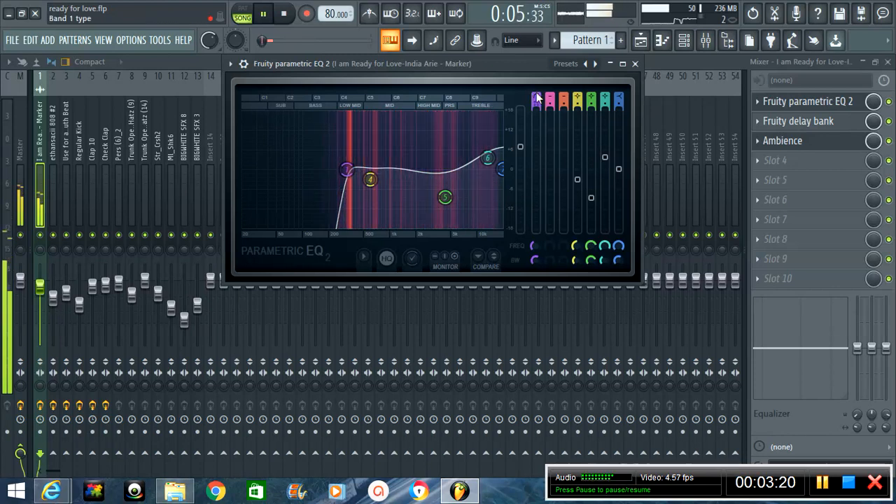
# Sweep the band 1 high-pass down to the sub range and back into the low mids, and set band 6 to about 2.9 dB at 11892 Hz.
pyautogui.moveTo(538, 96)
pyautogui.mouseDown()
pyautogui.moveTo(543, 107)
pyautogui.moveTo(548, 93)
pyautogui.mouseUp()
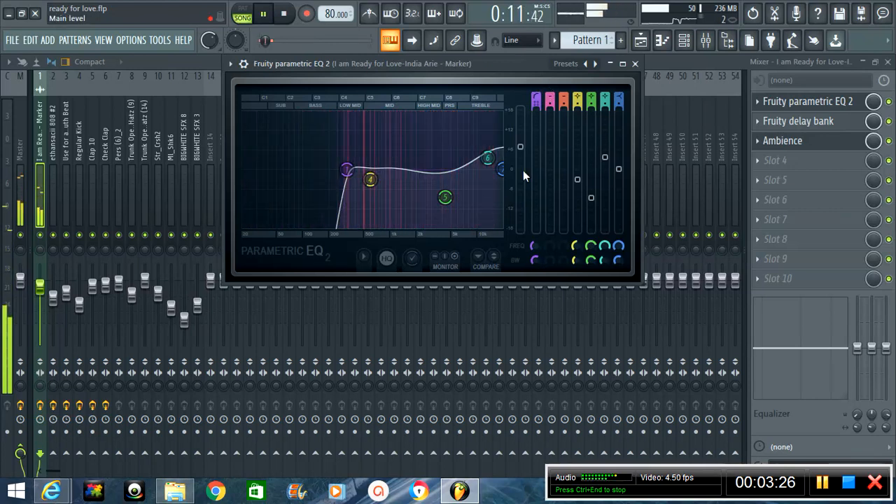
pyautogui.moveTo(346, 175); pyautogui.dragTo(243, 175)
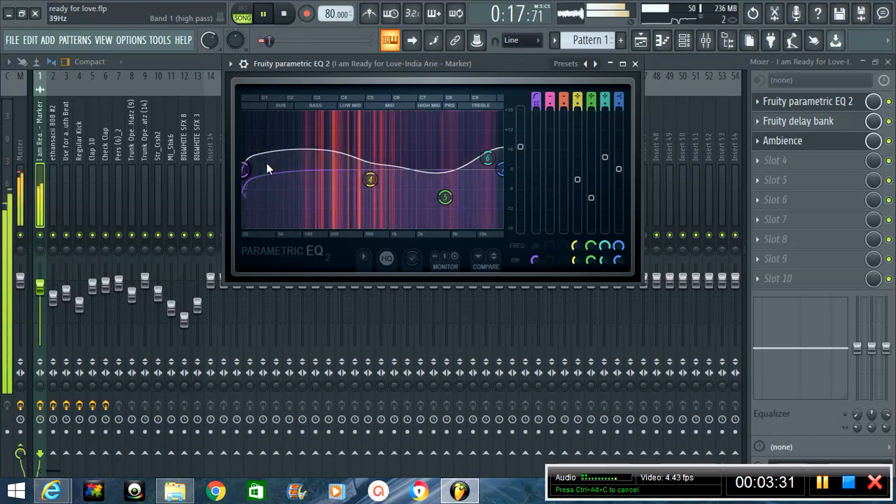
pyautogui.moveTo(245, 172); pyautogui.dragTo(308, 170)
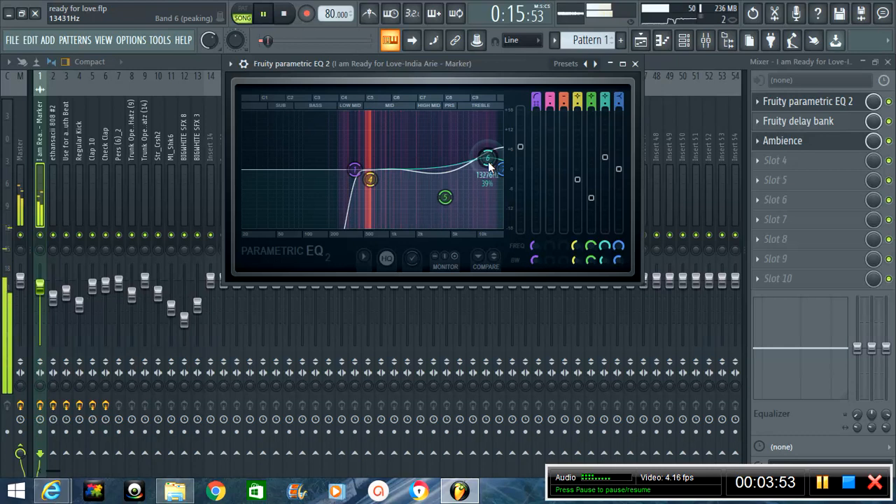
pyautogui.moveTo(490, 168); pyautogui.dragTo(480, 172)
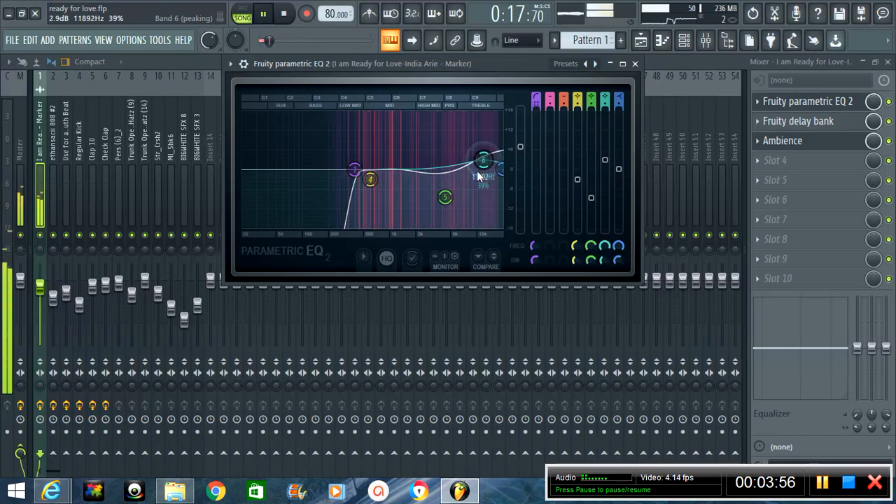
# Mute the Ambience effect on the sample track and fine-tune bands 5 and 6 in its Fruity parametric EQ 2.
pyautogui.click(889, 142)
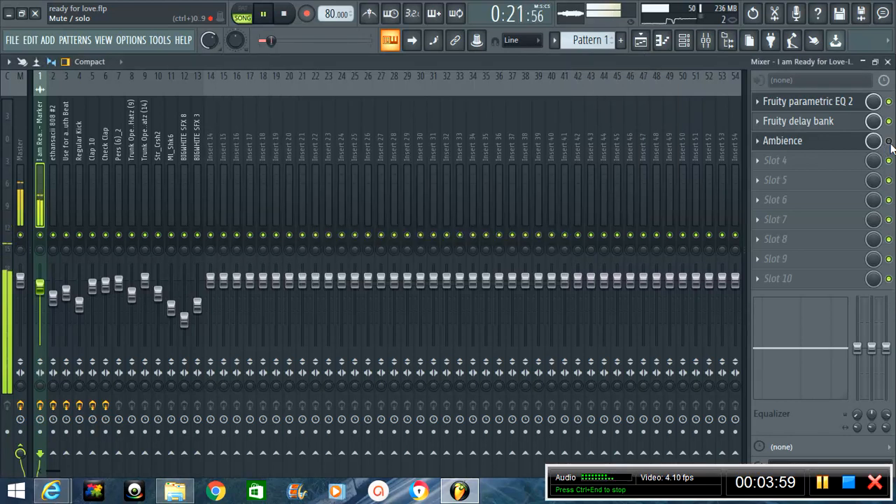
pyautogui.click(812, 101)
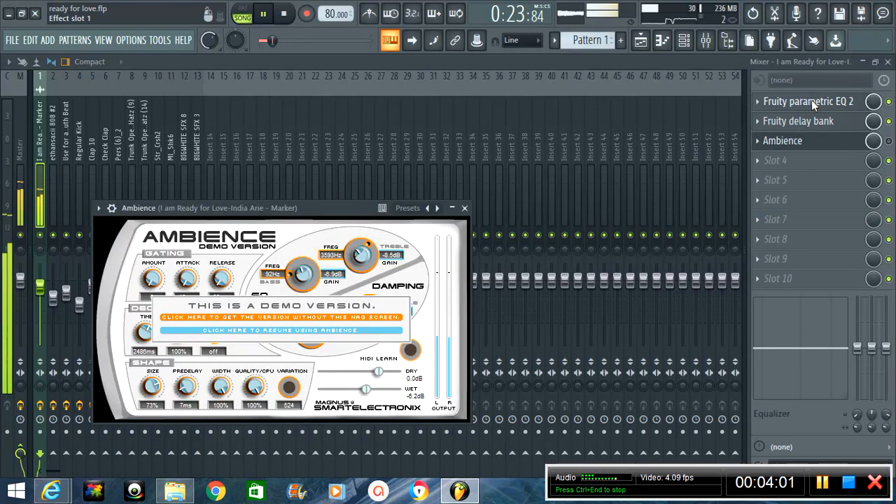
pyautogui.click(811, 100)
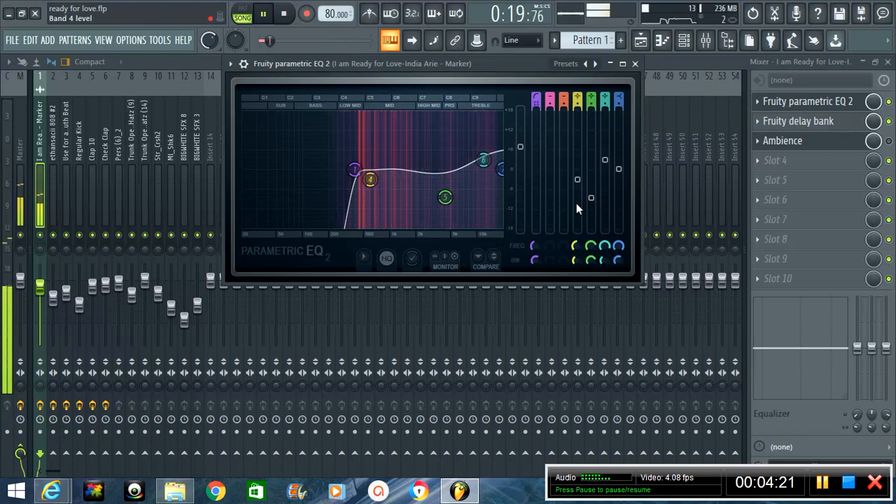
pyautogui.moveTo(481, 160); pyautogui.dragTo(479, 159)
pyautogui.moveTo(446, 196); pyautogui.dragTo(445, 198)
pyautogui.moveTo(480, 165); pyautogui.dragTo(474, 169)
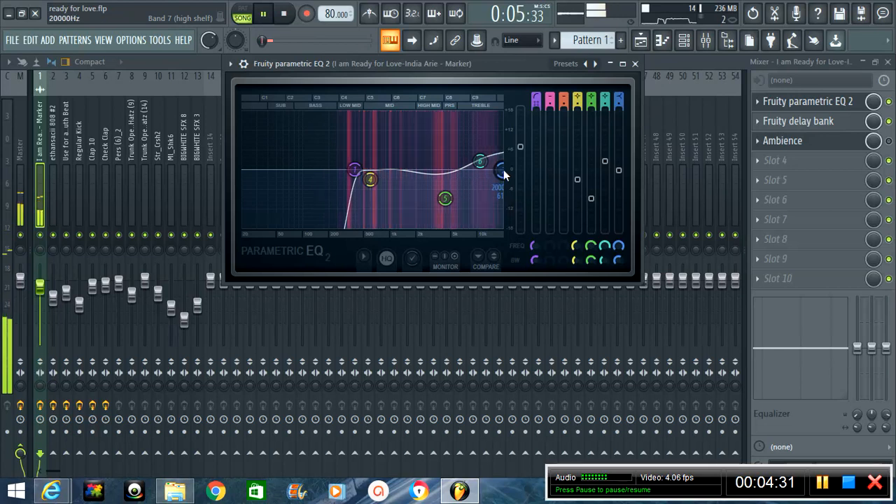
# Slightly soften the band 4 cut in the sample's Fruity parametric EQ 2 and turn the Ambience effect back on.
pyautogui.moveTo(376, 180); pyautogui.dragTo(369, 179)
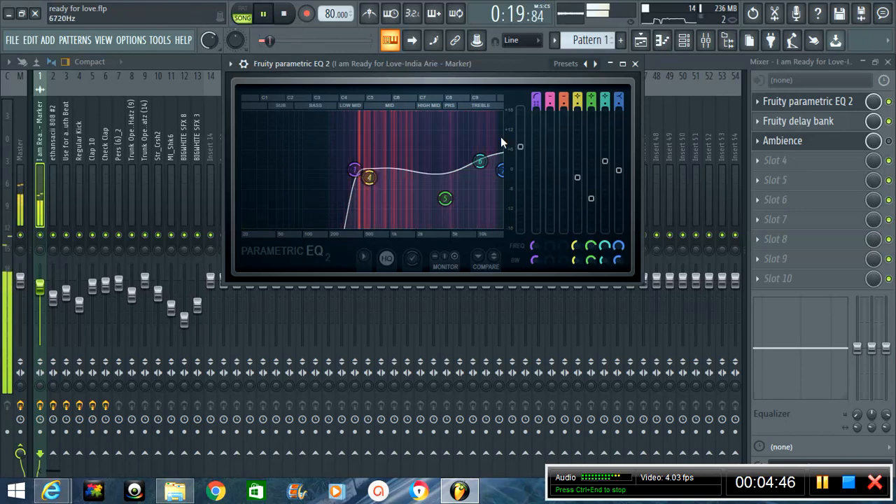
pyautogui.click(443, 196)
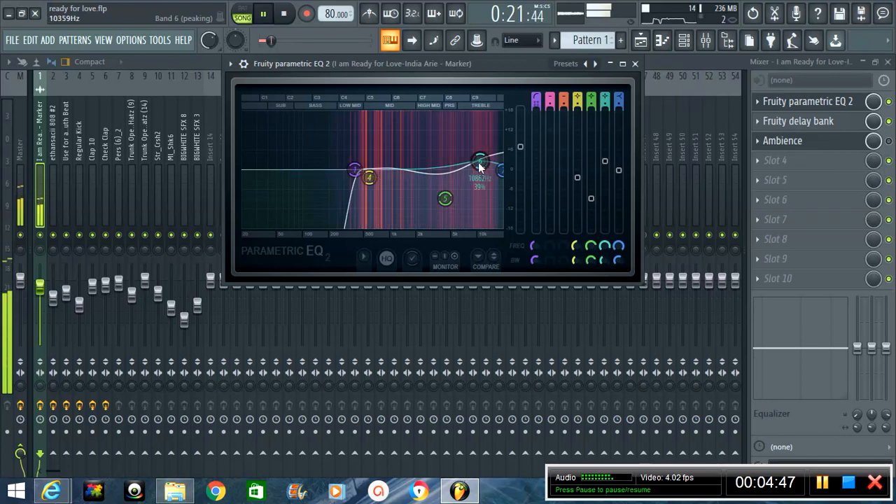
pyautogui.click(889, 142)
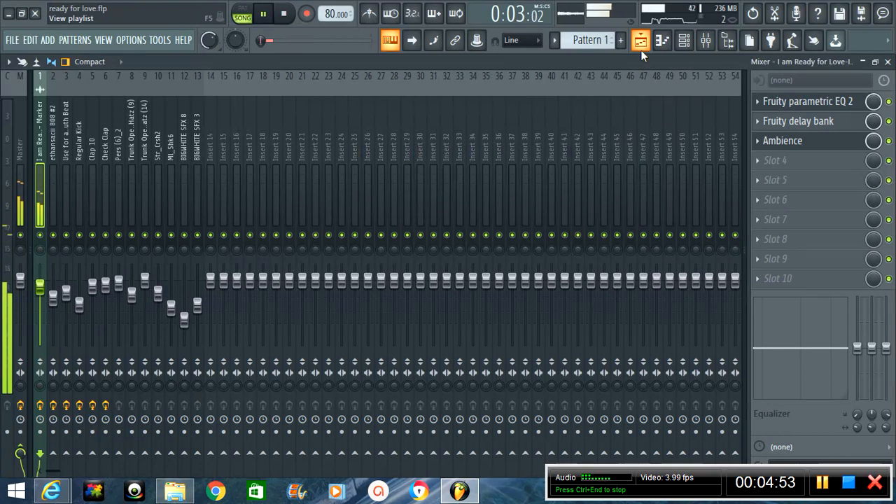
# Open the Fruity delay bank on the sample track, dismiss the battery warning and stop playback.
pyautogui.click(826, 122)
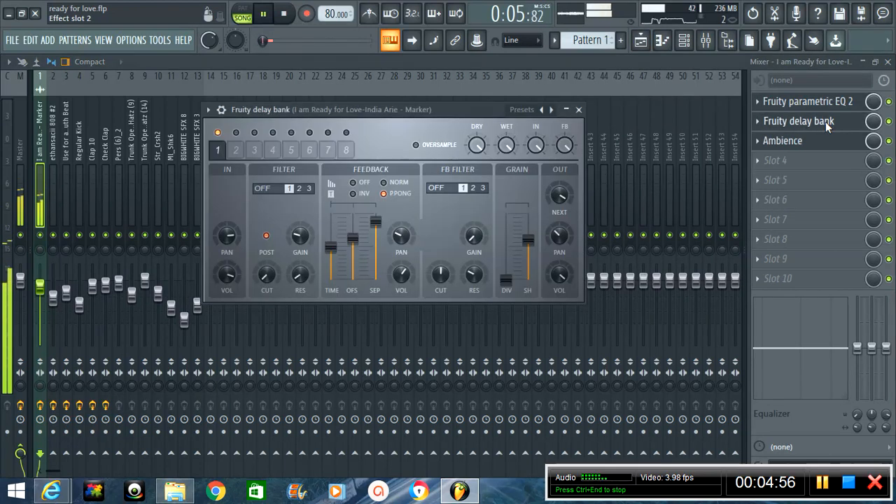
pyautogui.click(826, 122)
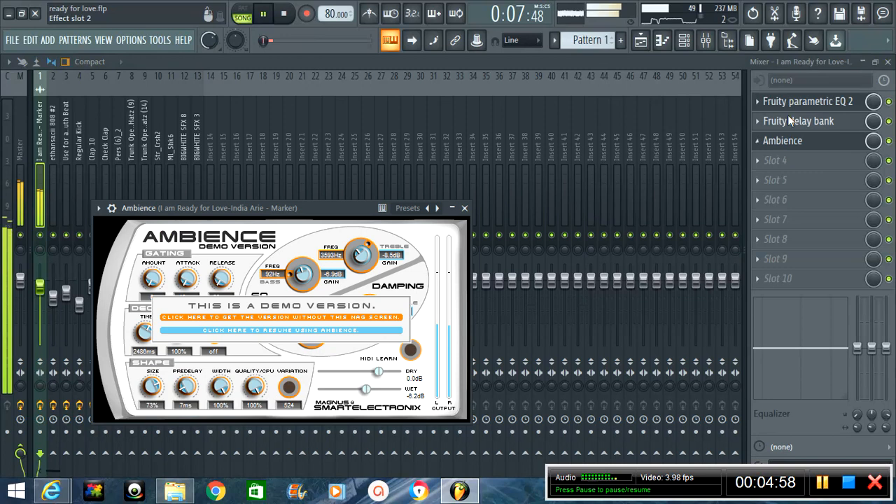
pyautogui.click(795, 123)
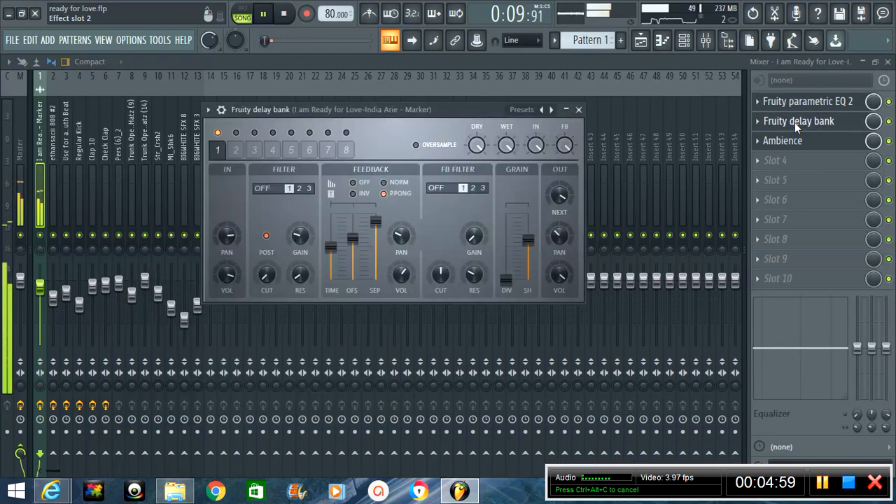
pyautogui.moveTo(442, 110); pyautogui.dragTo(450, 96)
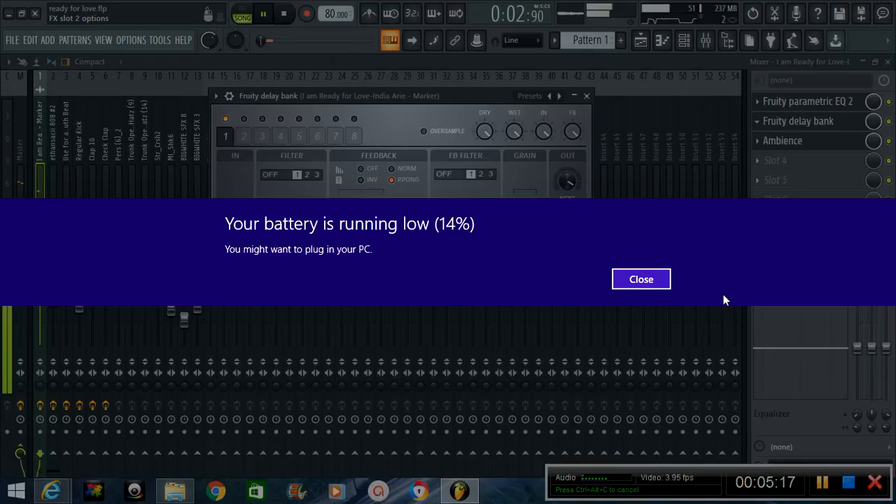
pyautogui.click(647, 280)
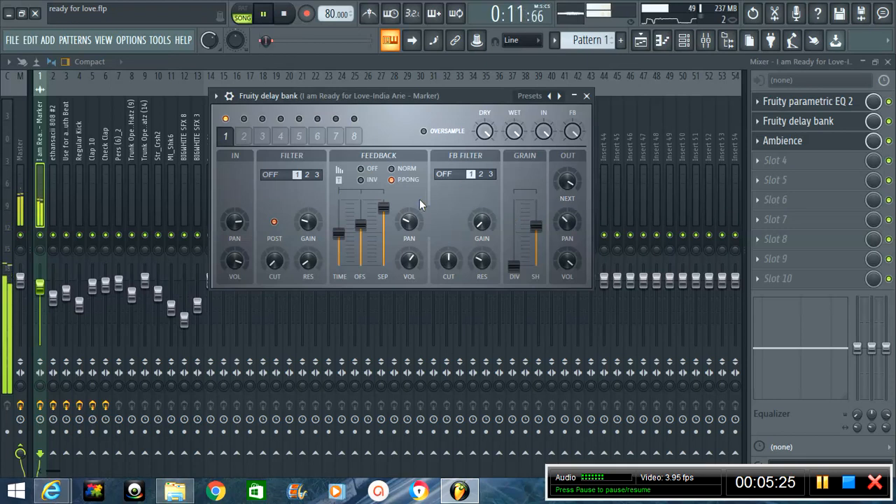
pyautogui.click(284, 18)
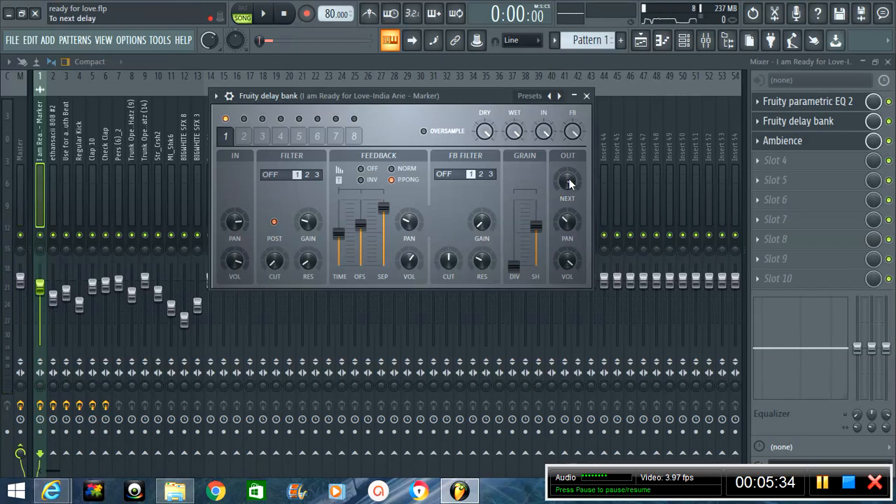
# Check the delay bank's preset list, then replace the slot 2 effect with a fresh Fruity Delay Bank.
pyautogui.rightClick(548, 97)
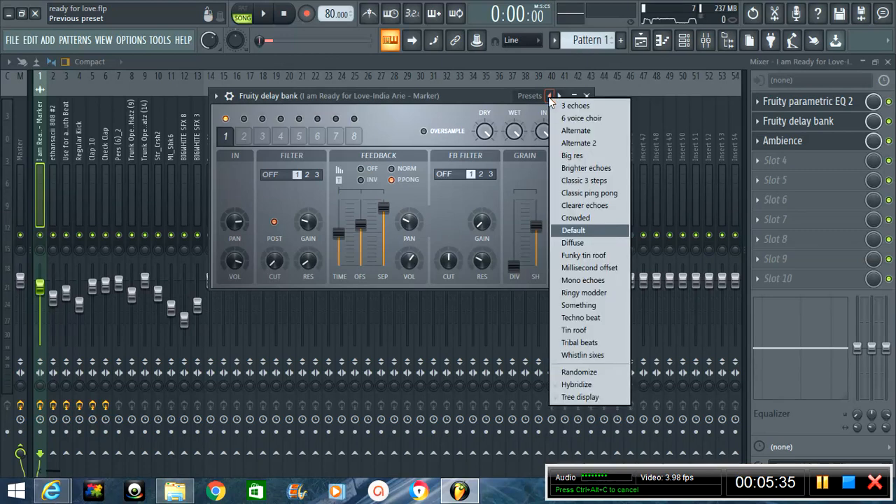
pyautogui.click(501, 93)
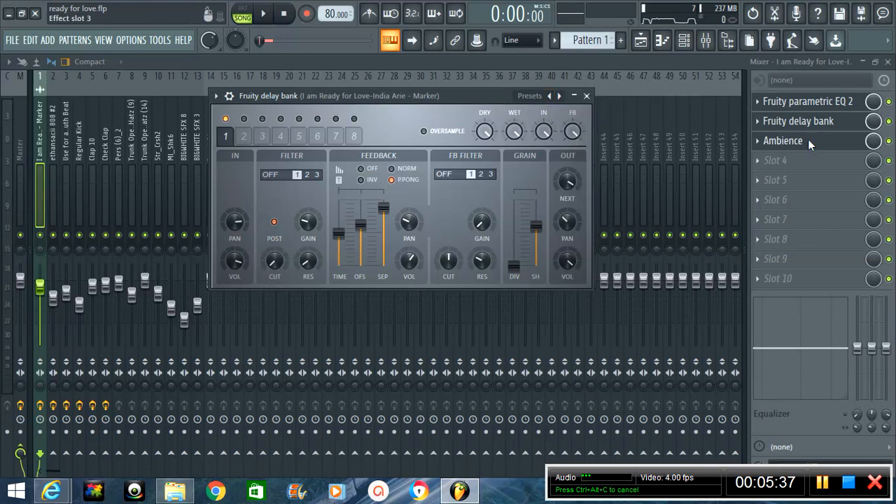
pyautogui.click(757, 121)
pyautogui.moveTo(763, 138)
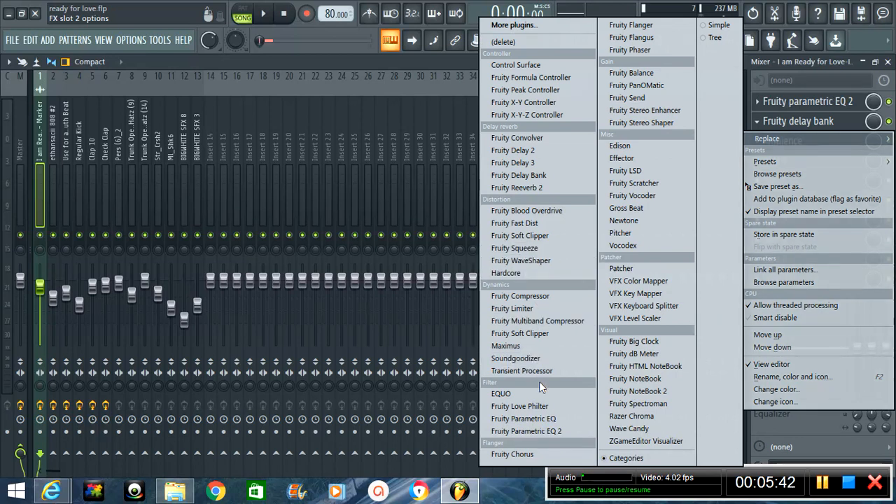
pyautogui.click(534, 176)
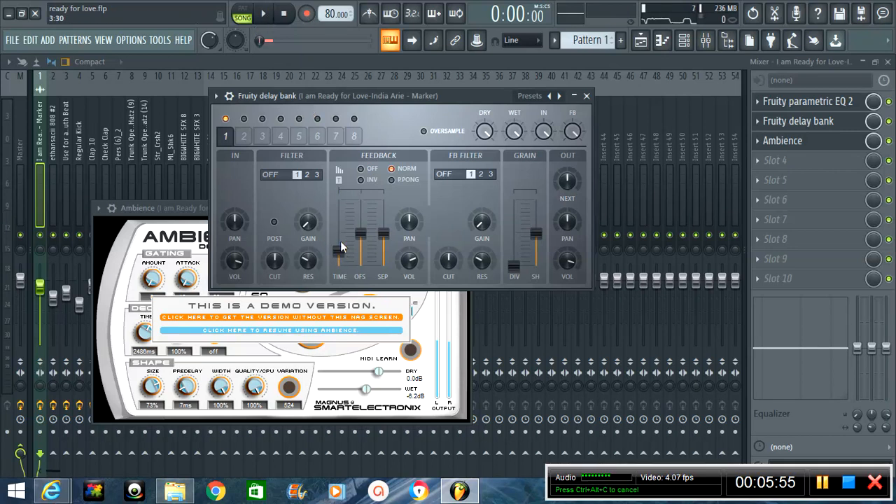
# Start playback and raise the feedback time of the first delay in the Fruity delay bank.
pyautogui.moveTo(341, 247); pyautogui.dragTo(341, 242)
pyautogui.press('space')
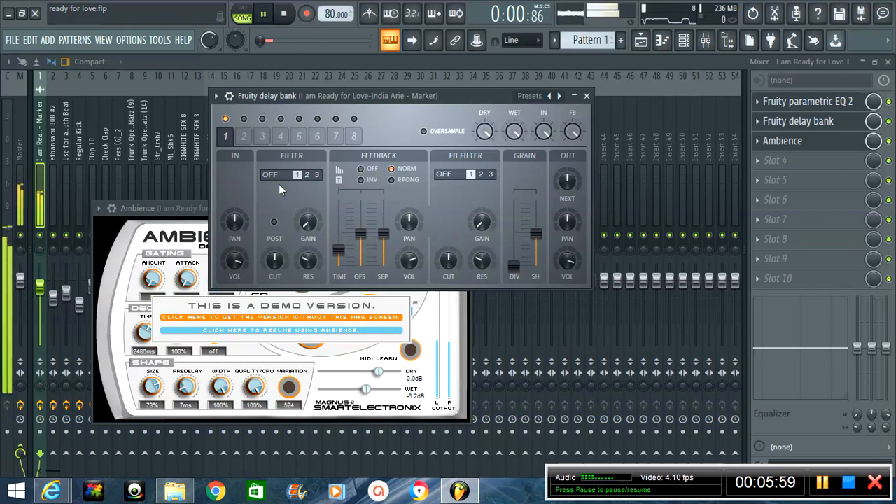
pyautogui.moveTo(340, 244); pyautogui.dragTo(349, 139)
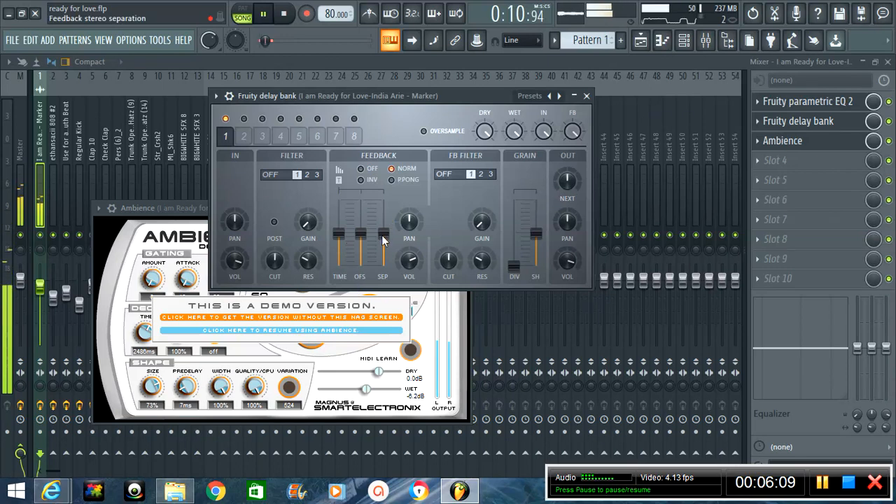
# Switch the delay feedback to ping-pong with more stereo separation and offset, and pan the feedback 66% right.
pyautogui.click(394, 180)
pyautogui.moveTo(384, 238); pyautogui.dragTo(386, 176)
pyautogui.moveTo(358, 229); pyautogui.dragTo(359, 194)
pyautogui.moveTo(409, 224); pyautogui.dragTo(417, 179)
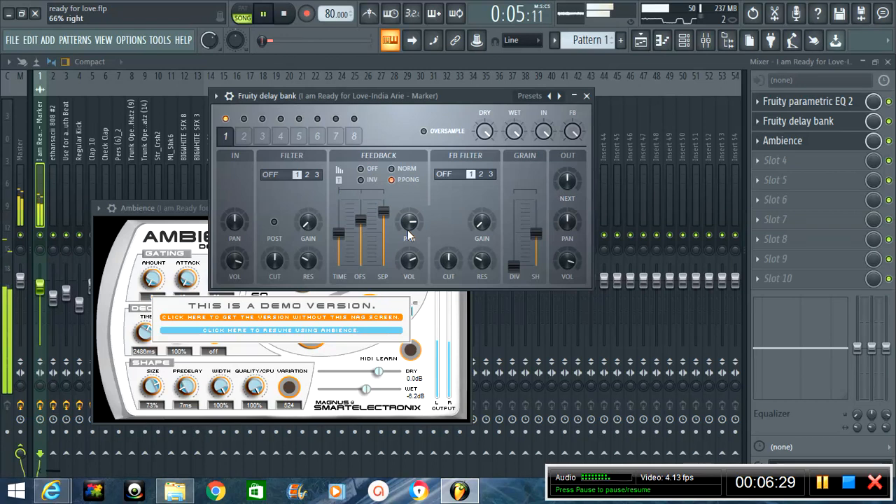
# In the delay's output section, raise the send to the next delay, pan 25% left and keep the volume near 102%.
pyautogui.moveTo(565, 168); pyautogui.dragTo(570, 91)
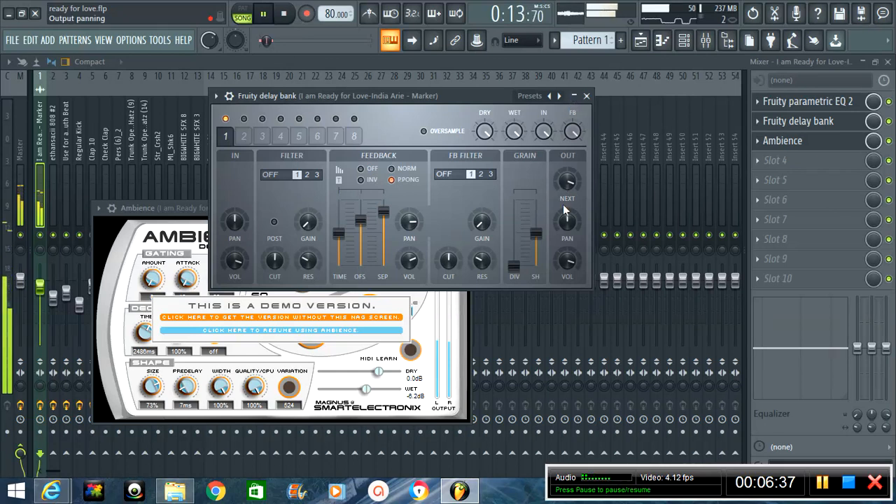
pyautogui.moveTo(564, 208); pyautogui.dragTo(569, 243)
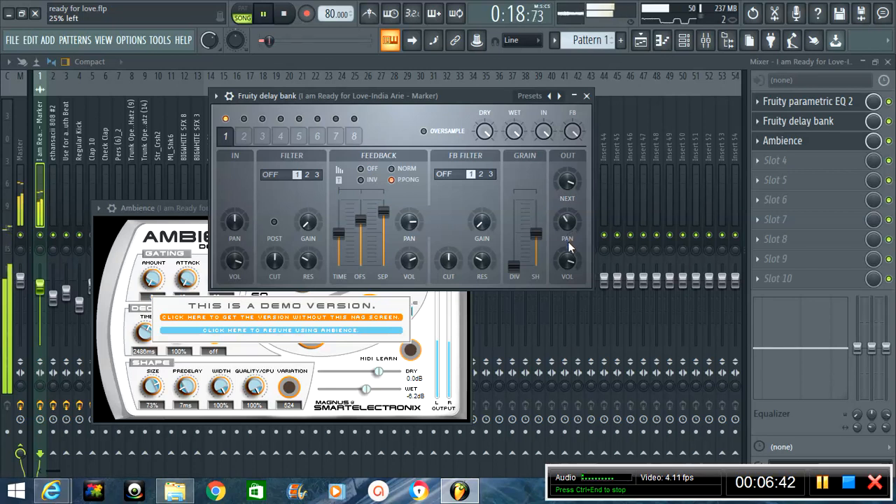
pyautogui.click(568, 265)
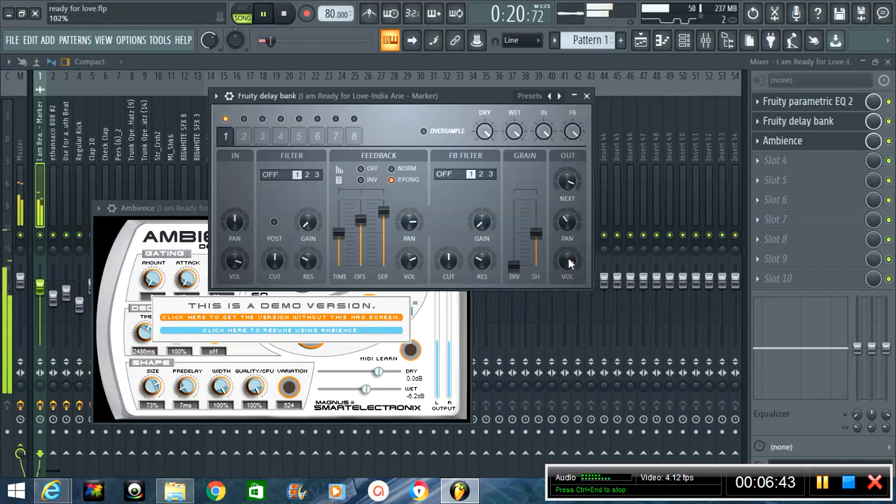
pyautogui.moveTo(569, 263); pyautogui.dragTo(572, 264)
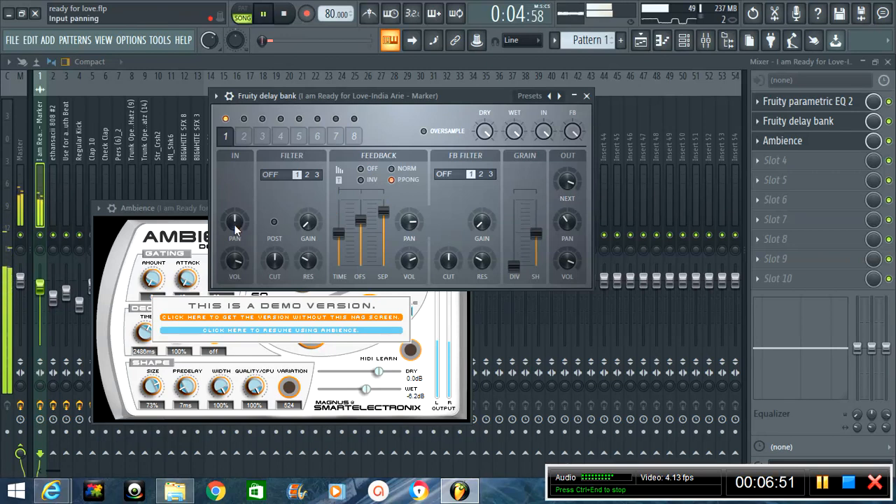
# Pan the delay's input to the right, set the feedback stereo separation to 67% and stop playback.
pyautogui.moveTo(234, 228); pyautogui.dragTo(231, 204)
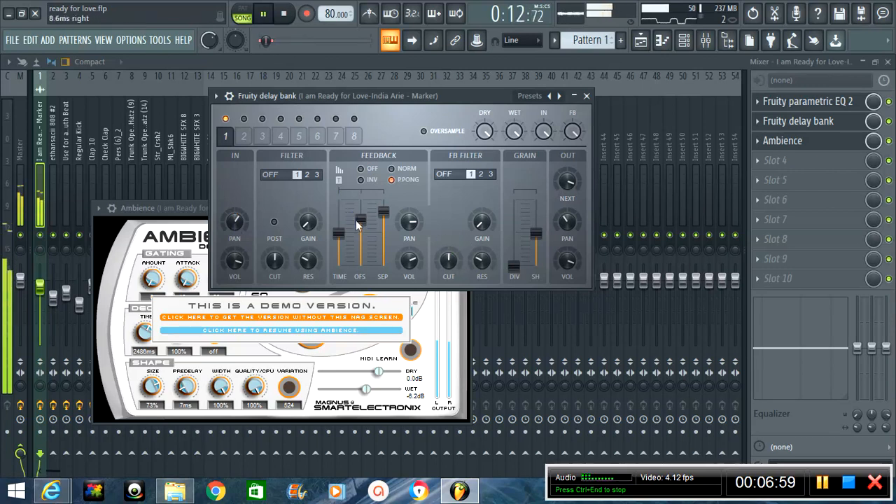
pyautogui.click(382, 212)
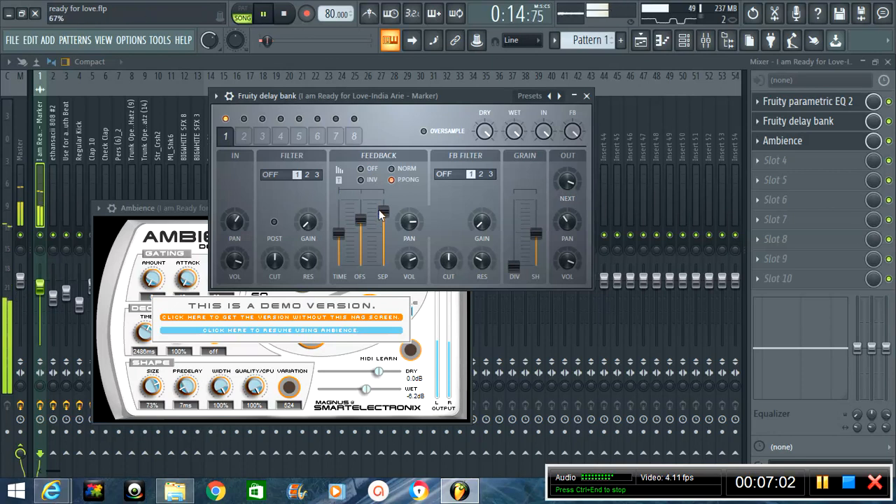
pyautogui.press('space')
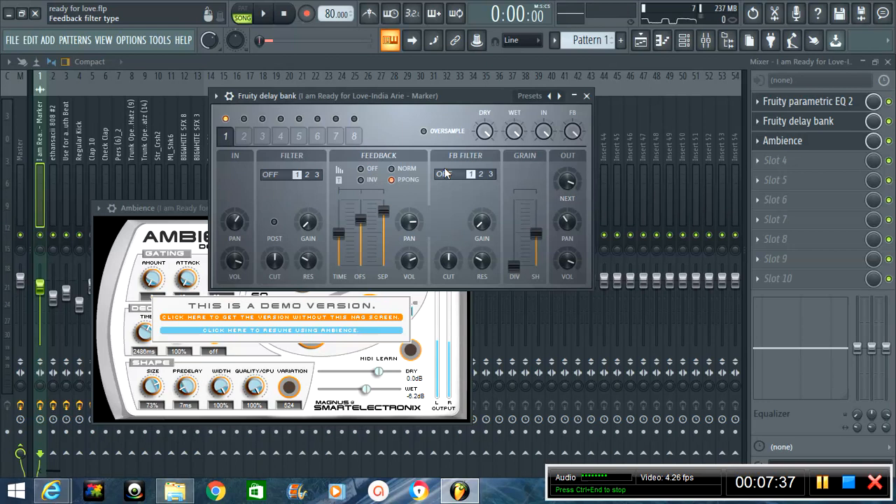
# Close the delay bank, clear the Ambience demo notice and browse the reverb's preset list without choosing one.
pyautogui.click(588, 97)
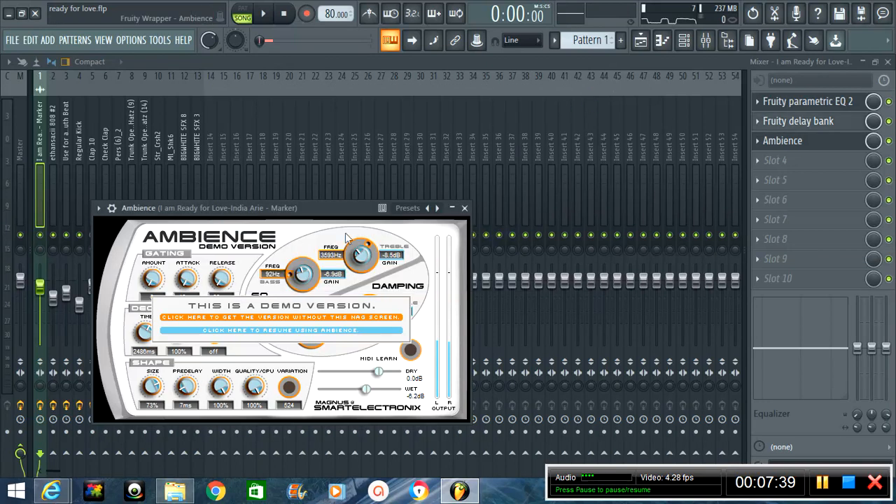
pyautogui.moveTo(344, 208); pyautogui.dragTo(474, 80)
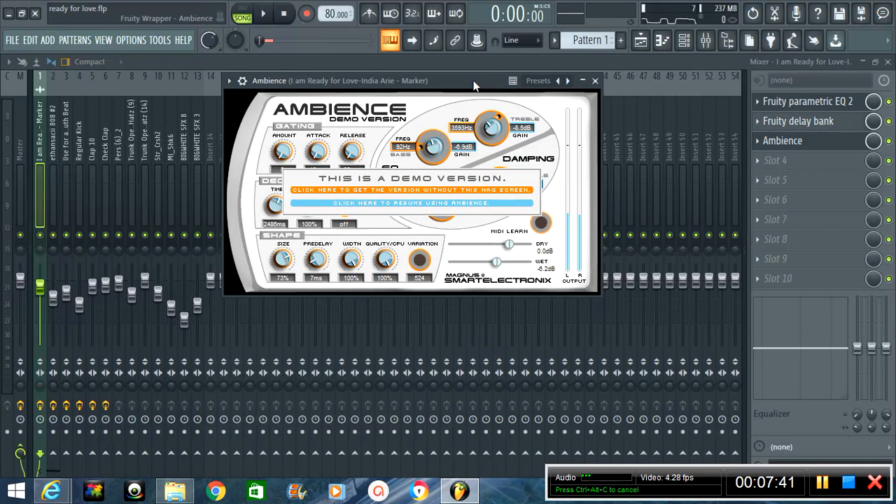
pyautogui.click(390, 204)
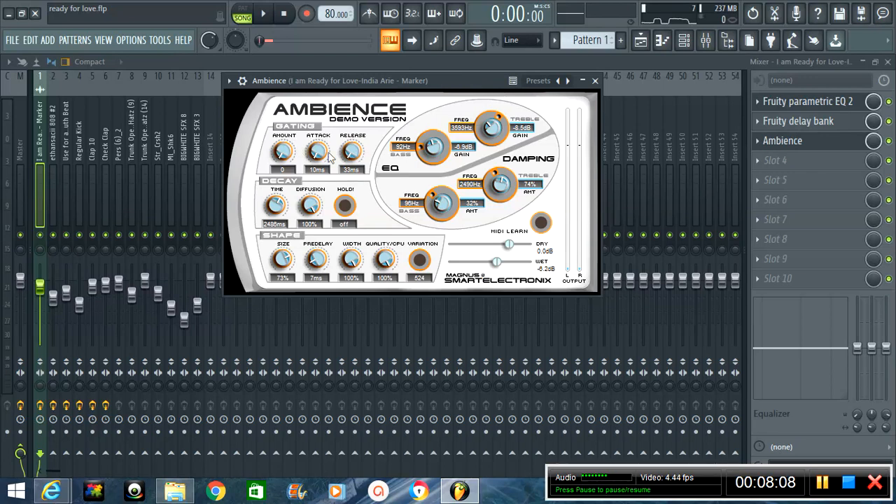
pyautogui.rightClick(560, 78)
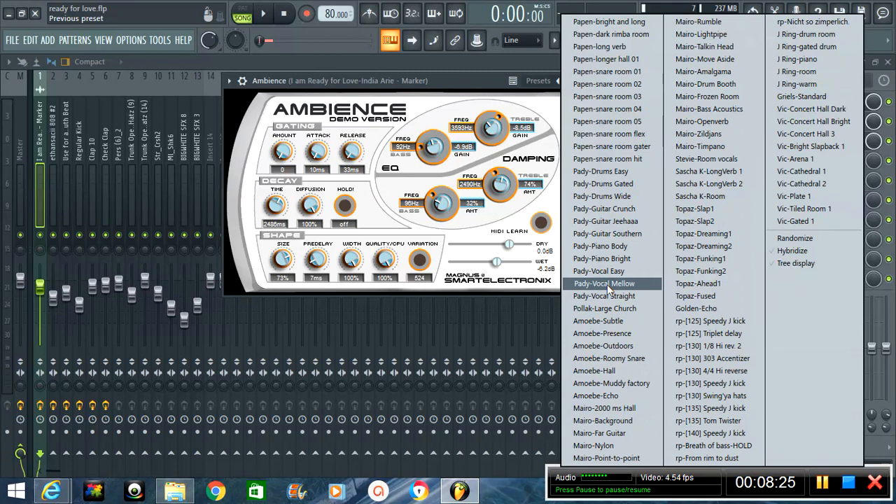
pyautogui.click(385, 189)
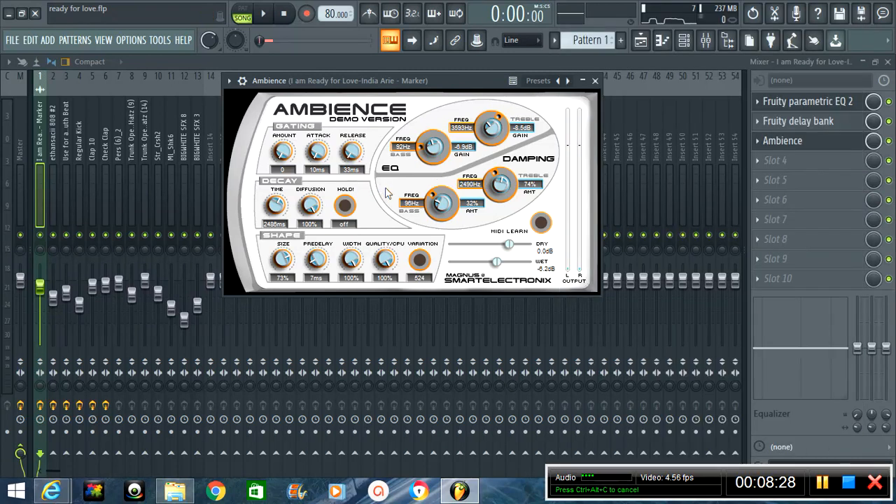
# During playback, raise the Ambience dry gain to 2.6 dB, dismiss the battery warning and stop the song.
pyautogui.press('space')
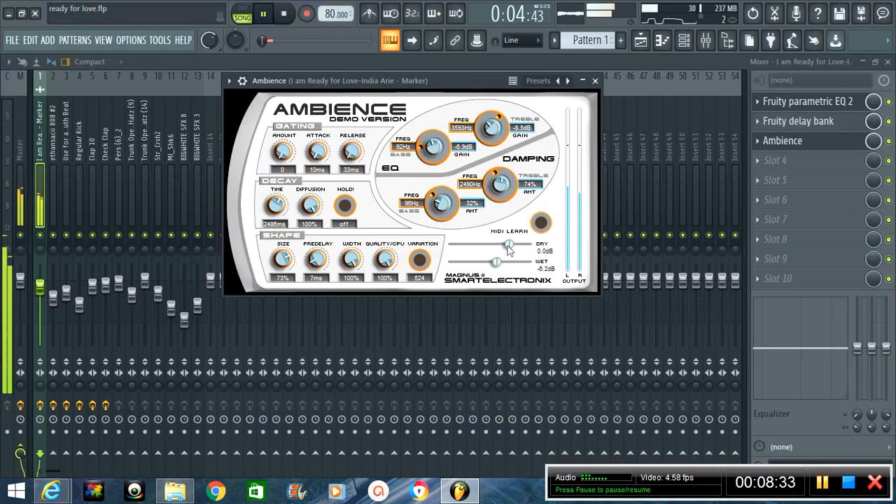
pyautogui.moveTo(509, 249)
pyautogui.mouseDown()
pyautogui.moveTo(462, 249)
pyautogui.moveTo(518, 250)
pyautogui.mouseUp()
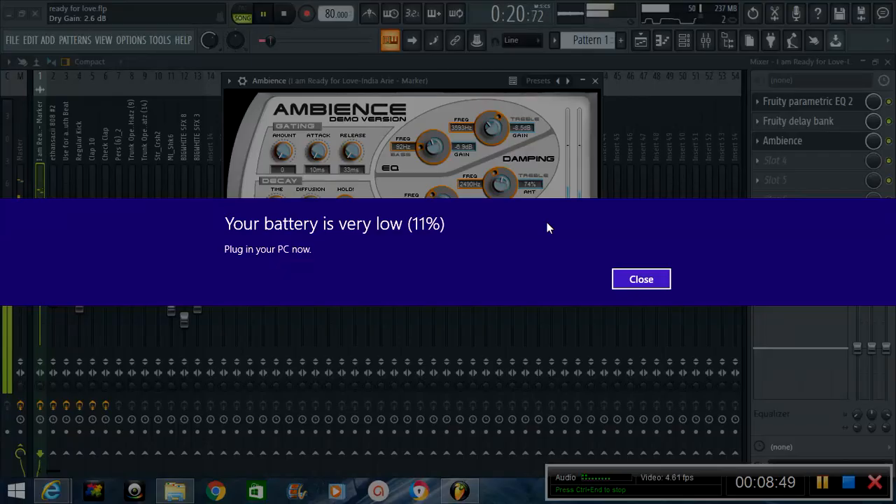
pyautogui.click(632, 281)
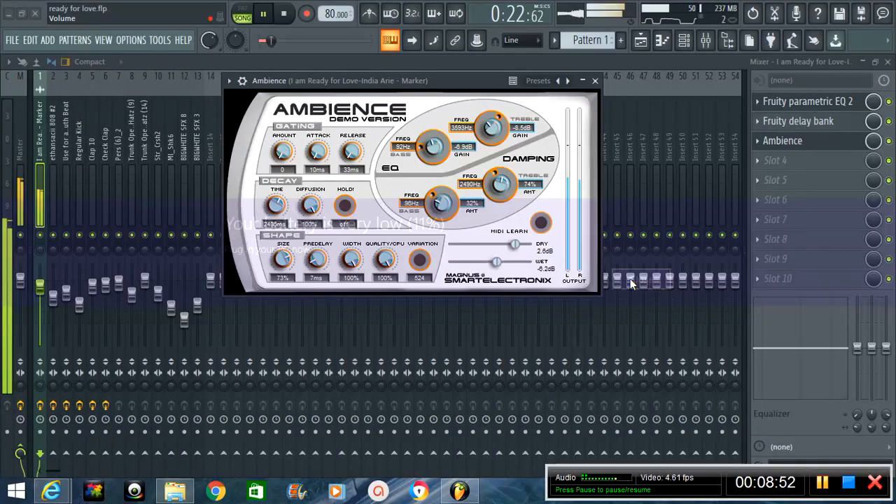
pyautogui.click(282, 14)
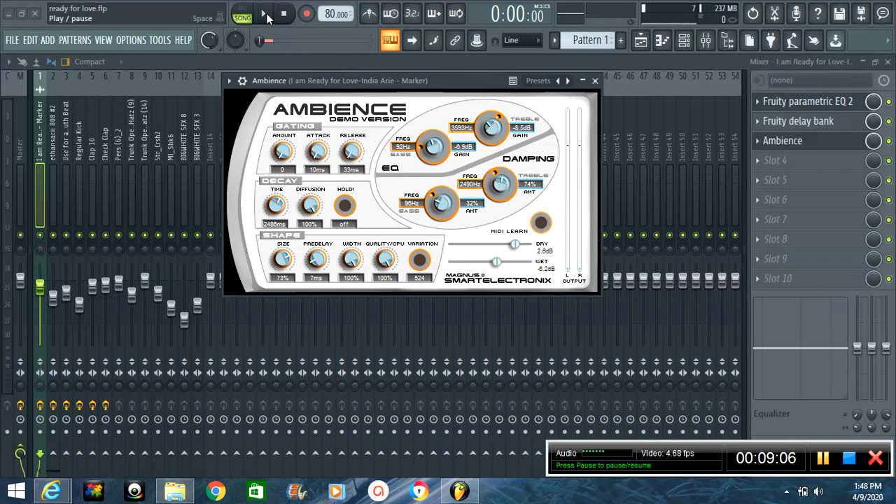
# Look over the channel rack while starting the song from the beginning, and return to the mixer.
pyautogui.press('F6')
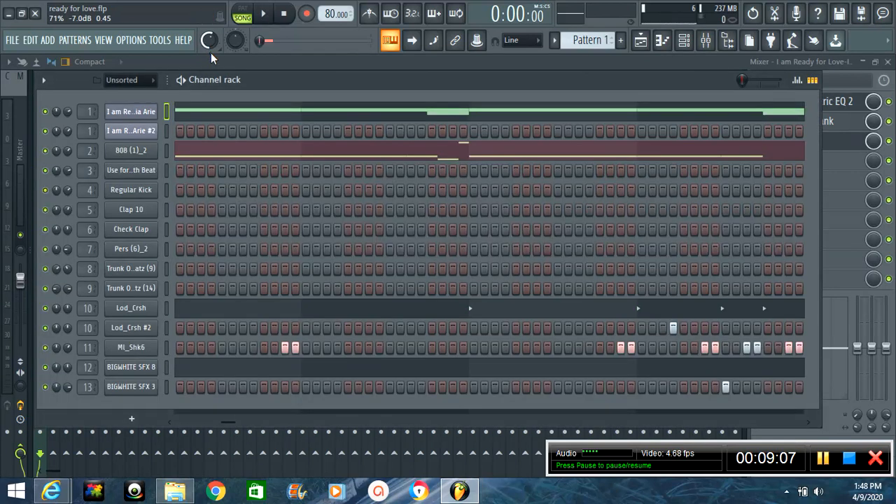
pyautogui.click(262, 14)
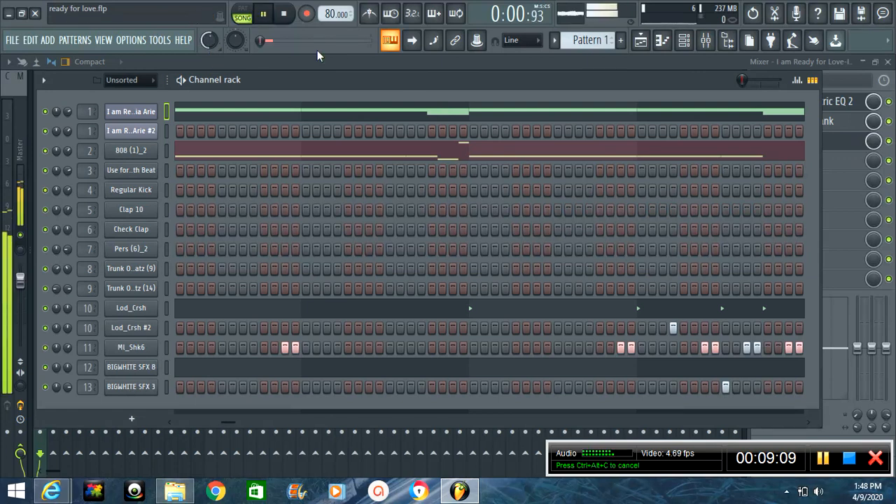
pyautogui.press('F6')
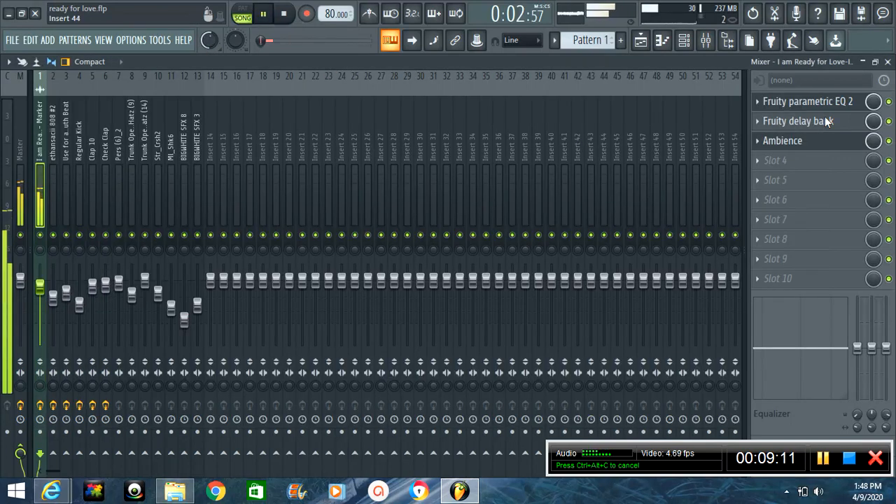
# Open the vocal's Ambience reverb, try a slightly larger room size during playback, return it to 73% and stop the song.
pyautogui.click(786, 144)
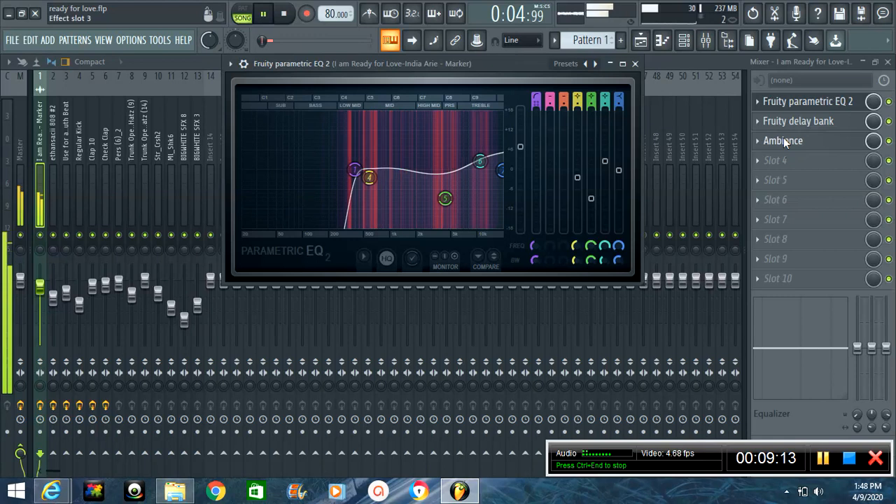
pyautogui.click(783, 140)
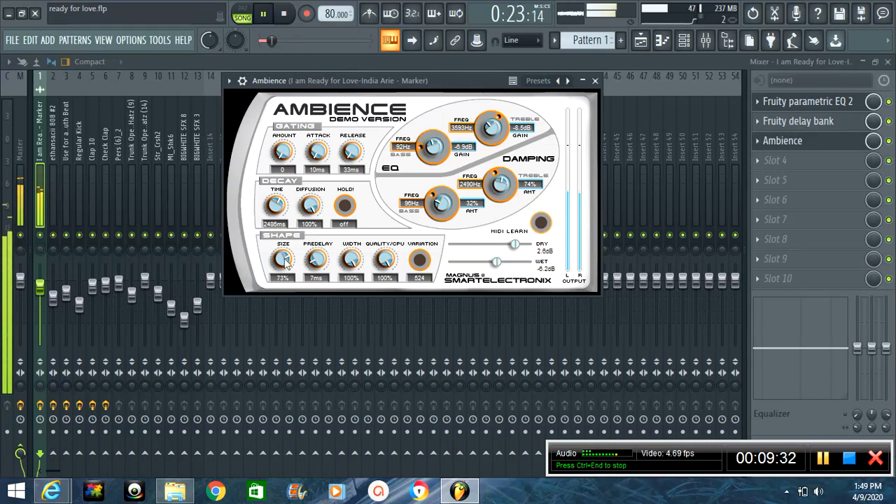
pyautogui.scroll(2, 283, 259)
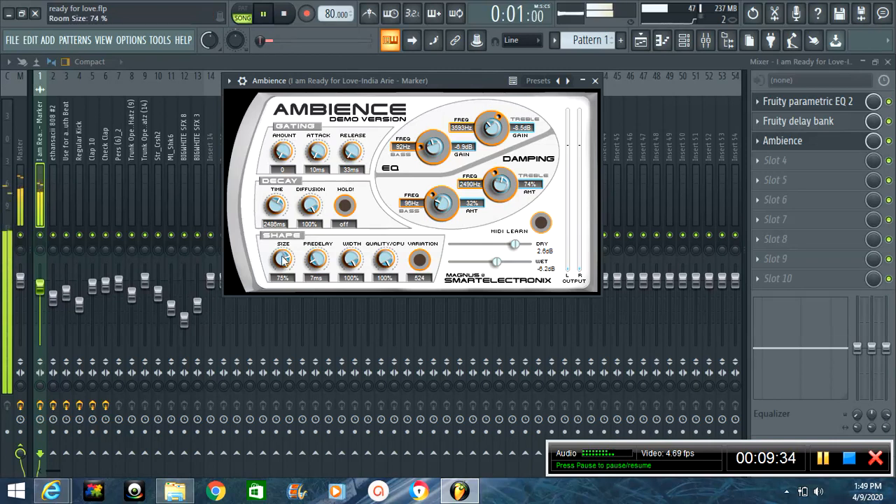
pyautogui.moveTo(283, 259)
pyautogui.mouseDown()
pyautogui.moveTo(319, 361)
pyautogui.moveTo(267, 238)
pyautogui.moveTo(271, 248)
pyautogui.mouseUp()
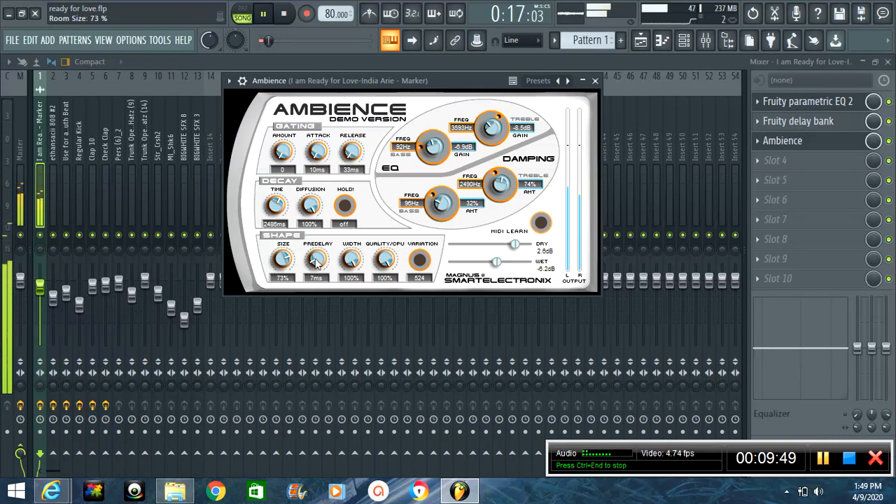
pyautogui.press('space')
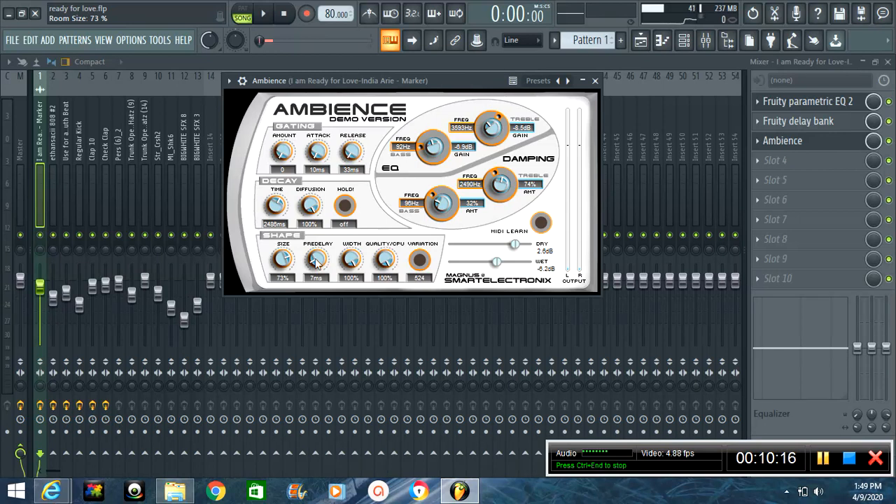
# Set Ambience's bass damping to 80 Hz and 36%, and lower its bass EQ gain to -7.8 dB.
pyautogui.scroll(-1, 315, 260)
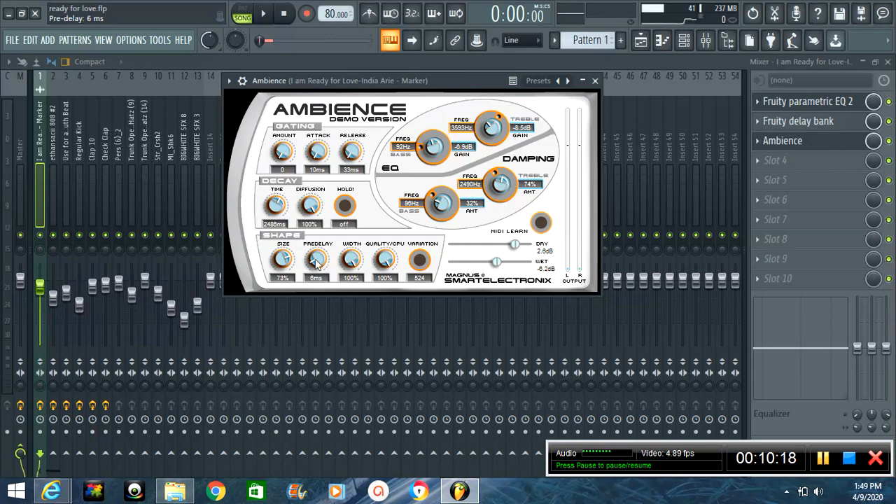
pyautogui.scroll(1, 316, 260)
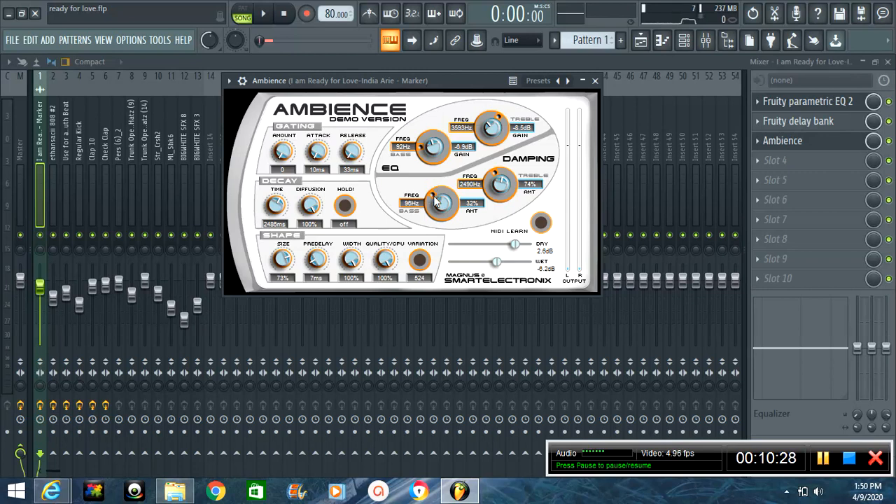
pyautogui.moveTo(440, 207)
pyautogui.mouseDown()
pyautogui.moveTo(428, 201)
pyautogui.moveTo(429, 216)
pyautogui.moveTo(429, 197)
pyautogui.mouseUp()
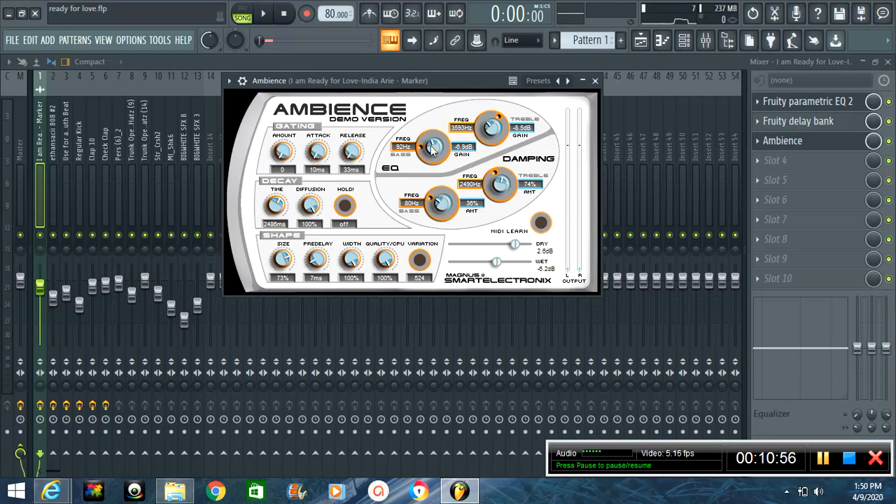
pyautogui.scroll(-3, 433, 146)
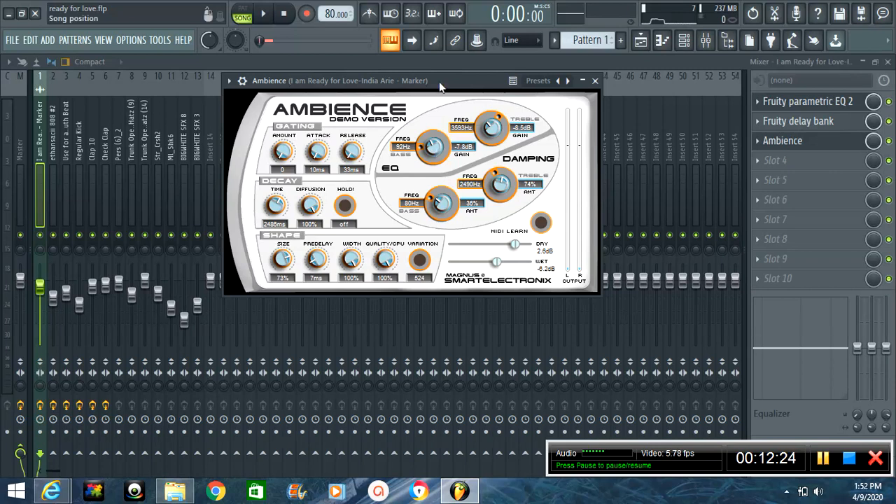
# Close the reverb and select the Pattern 2 section in the playlist, from bar 13 to bar 29.
pyautogui.click(474, 66)
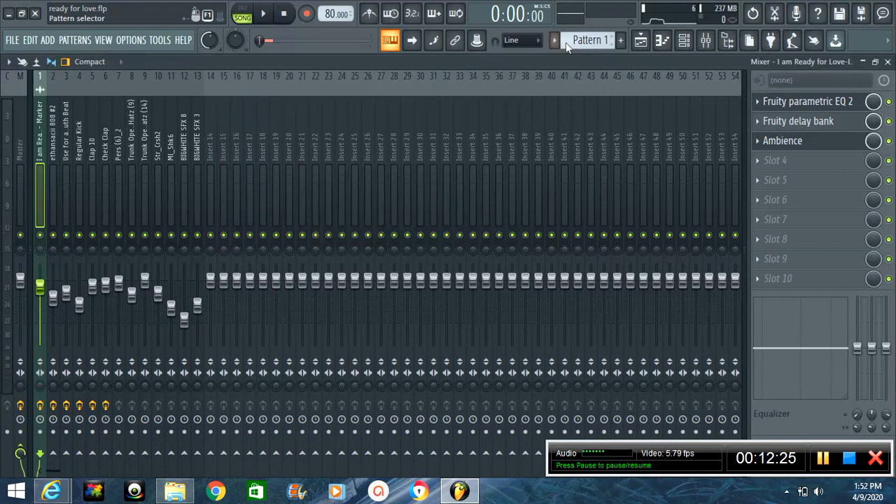
pyautogui.click(641, 42)
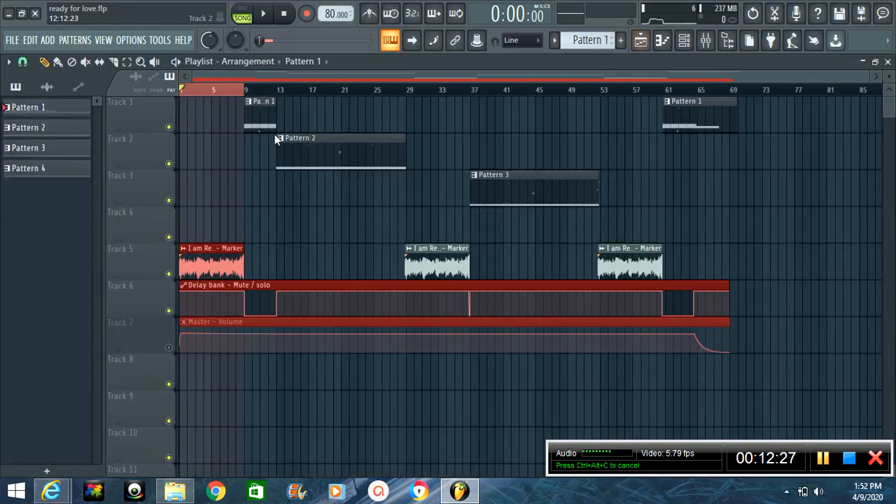
pyautogui.keyDown('ctrl'); pyautogui.click(277, 92); pyautogui.keyUp('ctrl')
pyautogui.moveTo(275, 91); pyautogui.dragTo(408, 93)
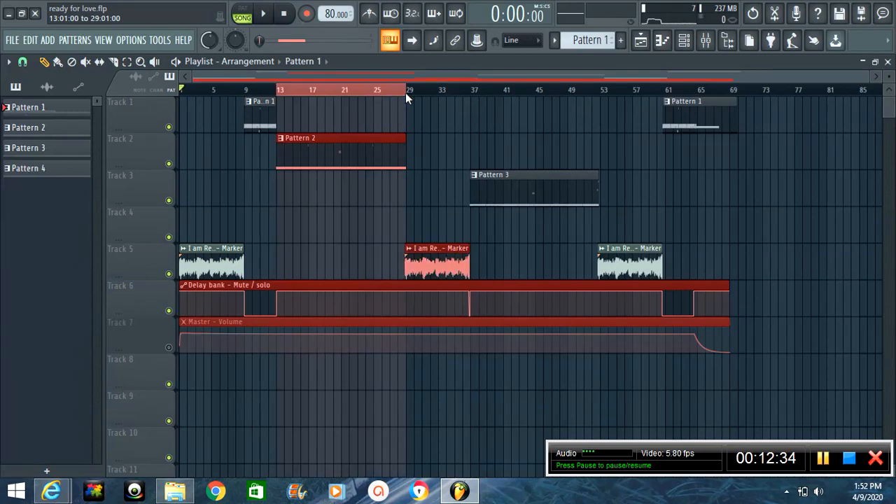
pyautogui.moveTo(404, 92); pyautogui.dragTo(404, 92)
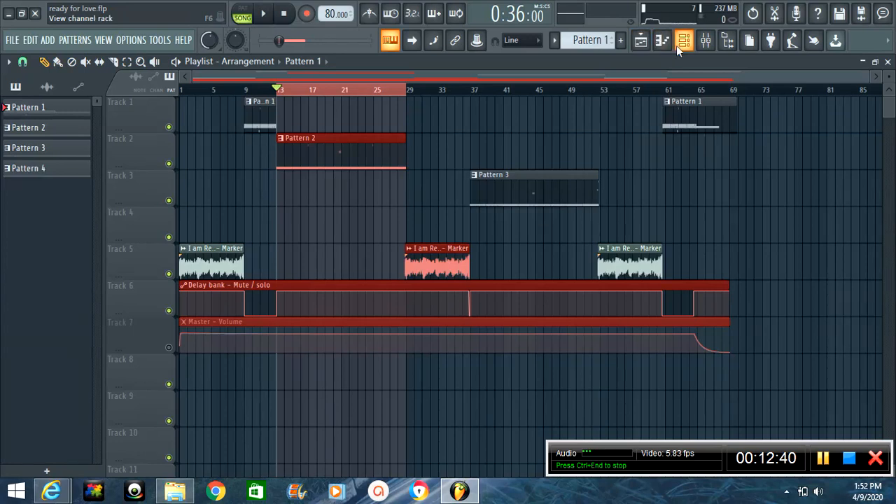
# Mute playlist track 5 with the vocal clips, then play the selected section and show the mixer.
pyautogui.click(168, 274)
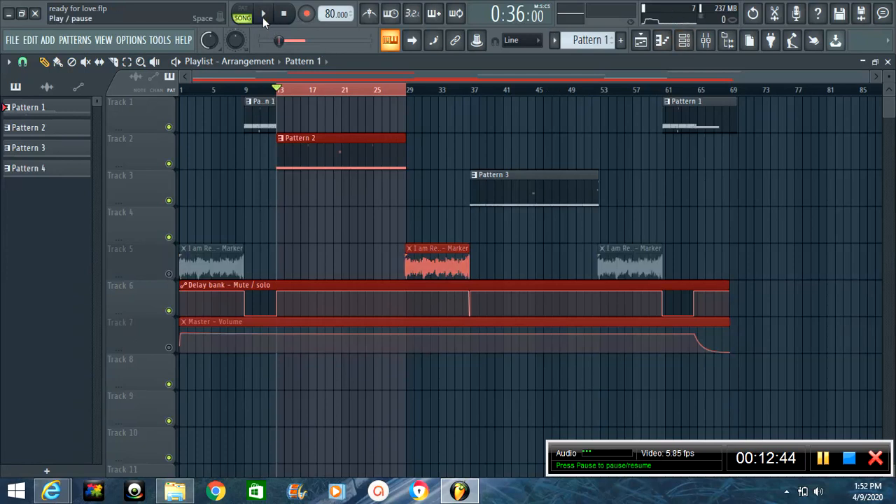
pyautogui.click(264, 14)
pyautogui.click(706, 40)
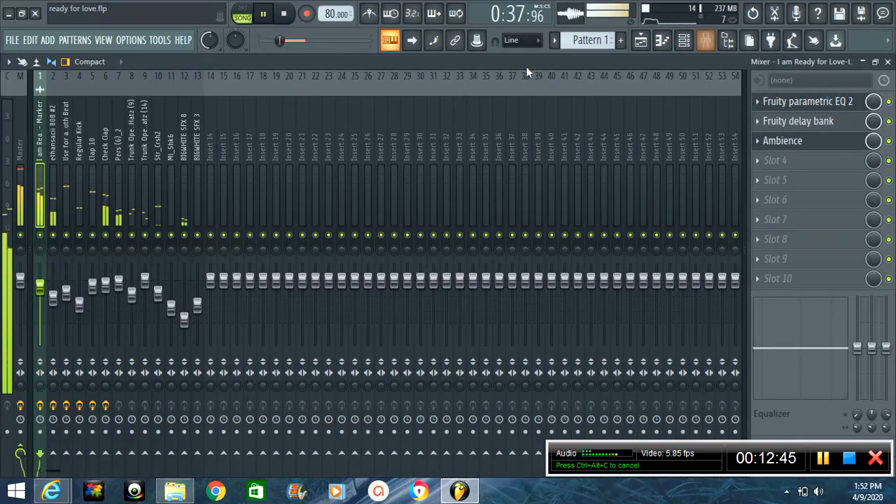
# Mute the vocal sample's mixer track and lower its fader slightly.
pyautogui.click(38, 236)
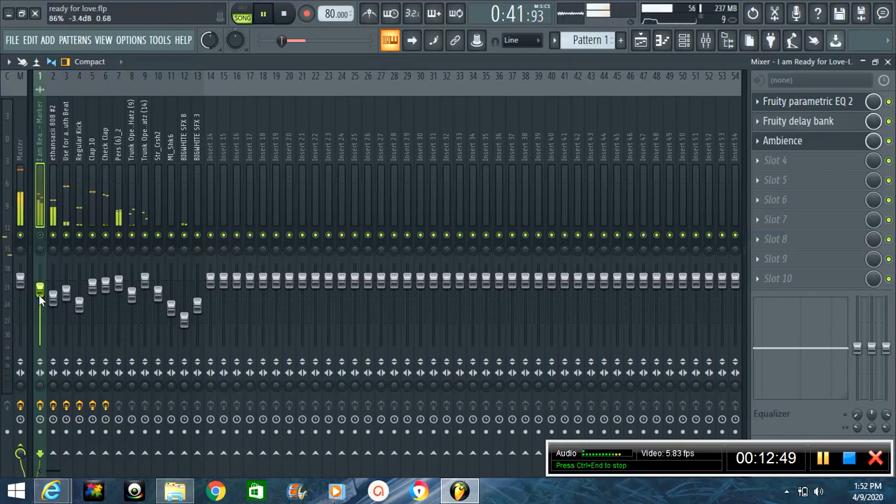
pyautogui.moveTo(38, 295); pyautogui.dragTo(41, 299)
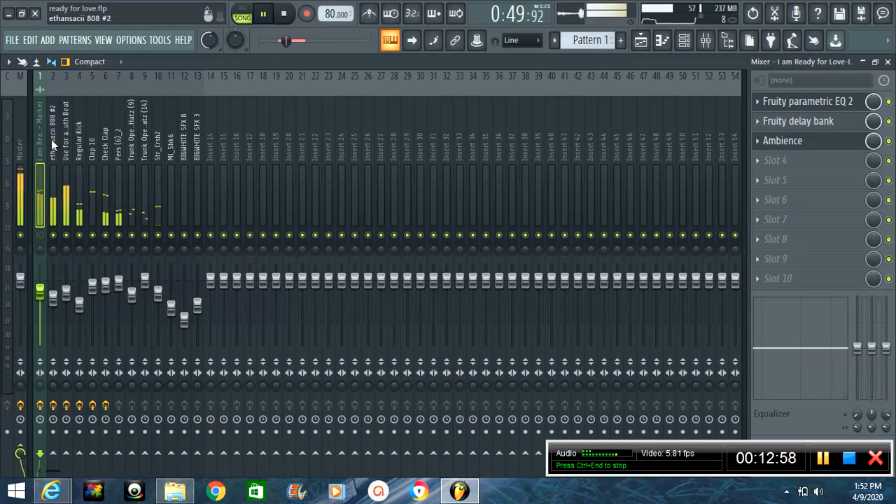
# Solo the 808's mixer track, select it and open its Fruity Parametric EQ 2.
pyautogui.rightClick(53, 235)
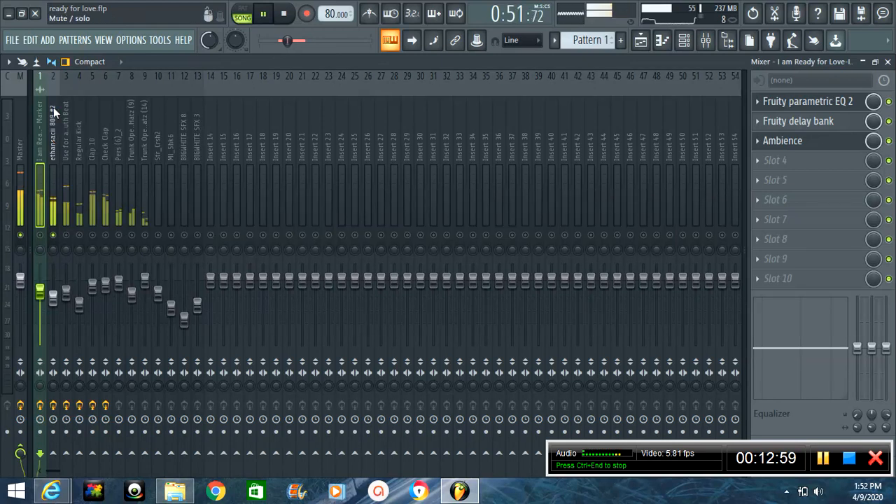
pyautogui.click(53, 107)
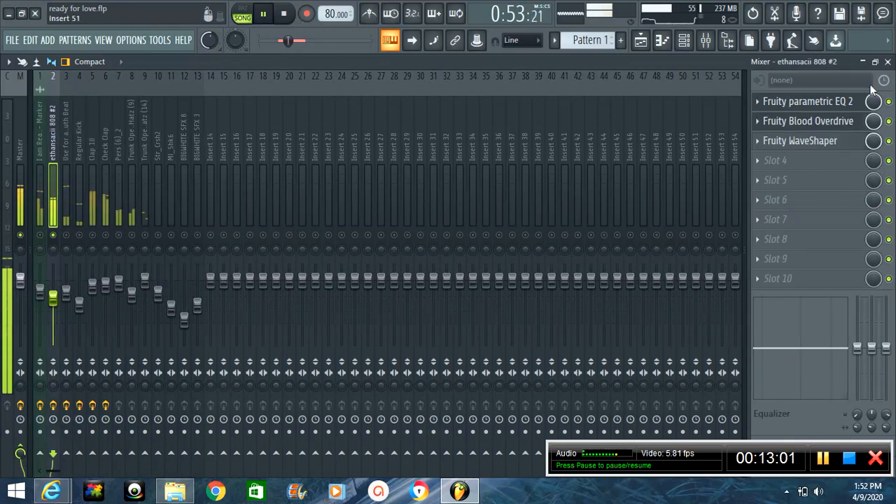
pyautogui.click(830, 108)
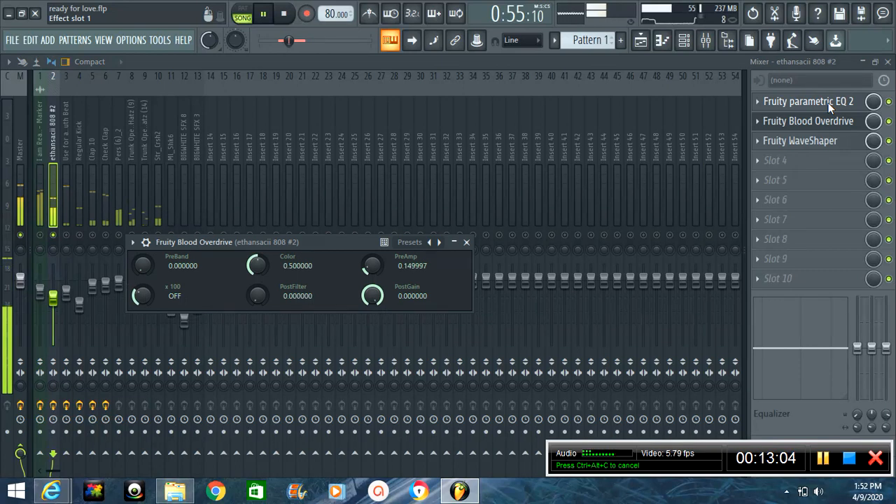
pyautogui.click(830, 104)
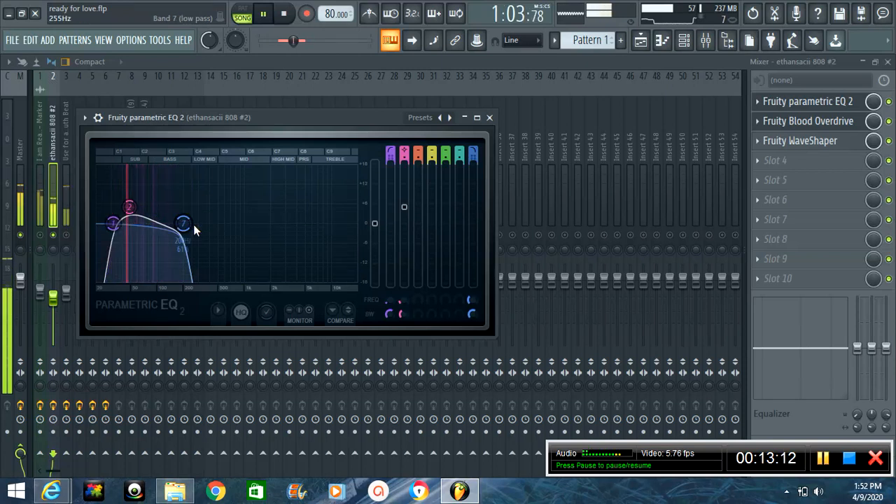
# Reset the 808 EQ's band 7 low pass, bring its cutoff down to just below 200 Hz, and close the EQ.
pyautogui.moveTo(195, 230); pyautogui.dragTo(179, 230)
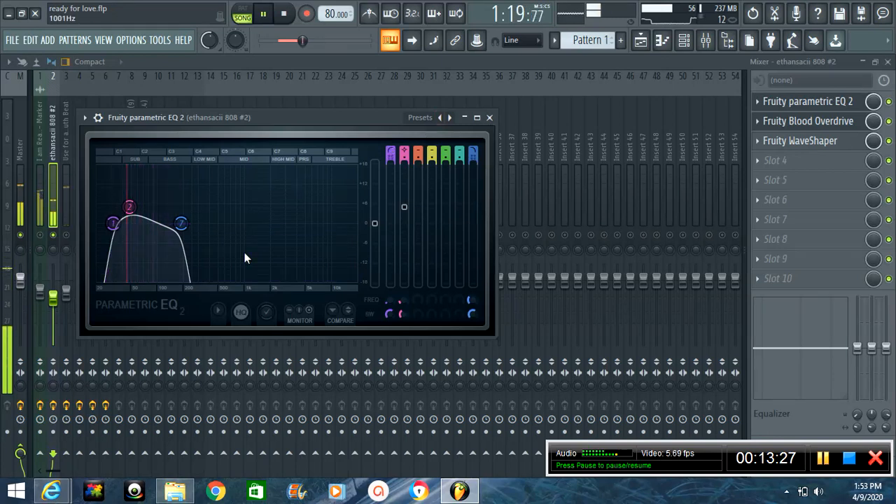
pyautogui.rightClick(181, 225)
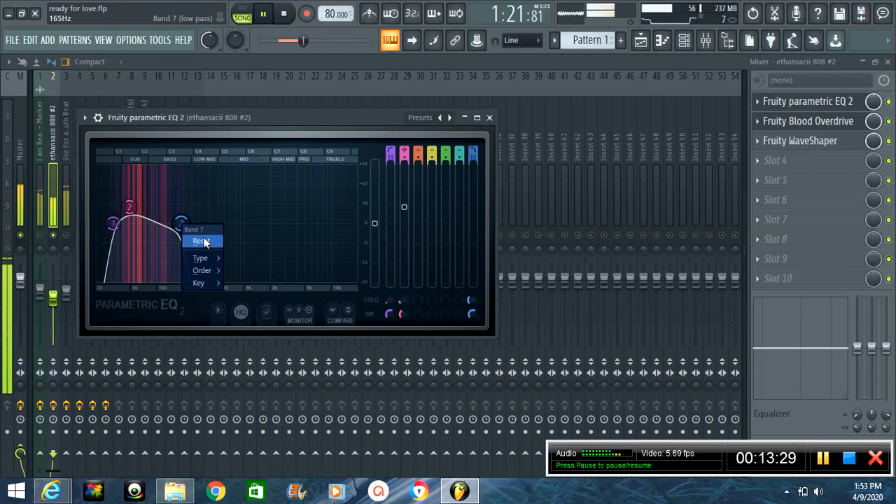
pyautogui.click(203, 242)
pyautogui.moveTo(323, 224); pyautogui.dragTo(256, 225)
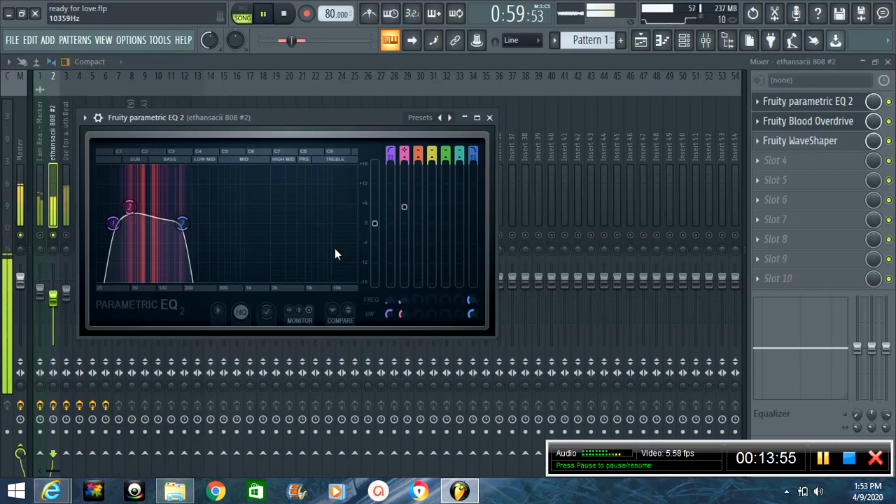
pyautogui.click(489, 117)
# Raise the PreAmp of the 808's Fruity Blood Overdrive to about 0.205 and close the effect.
pyautogui.click(833, 120)
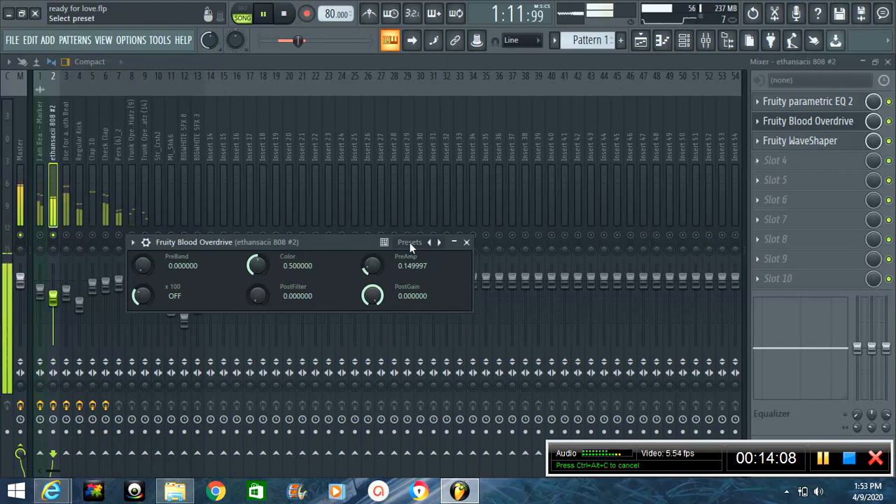
pyautogui.moveTo(368, 270)
pyautogui.mouseDown()
pyautogui.moveTo(358, 148)
pyautogui.moveTo(368, 255)
pyautogui.mouseUp()
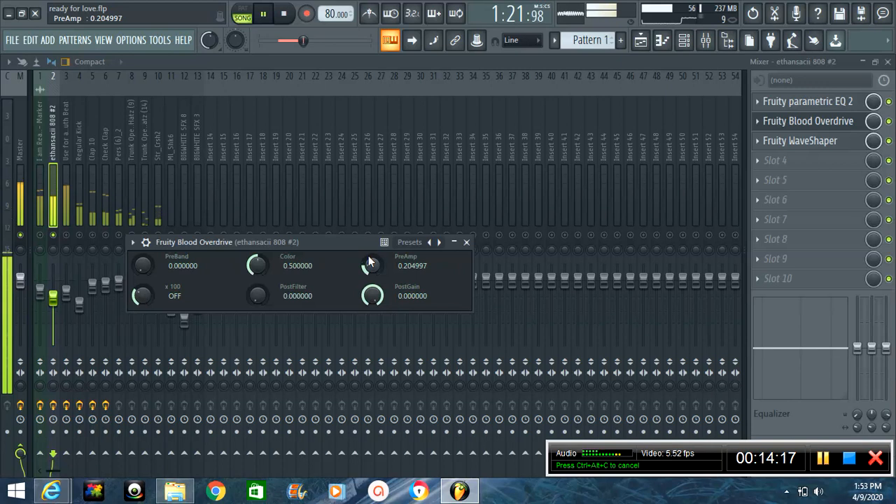
pyautogui.click(467, 242)
# Open the 808 (1)_2 channel's sample settings, reset the channel pitch and lower it to -108 cents.
pyautogui.click(696, 49)
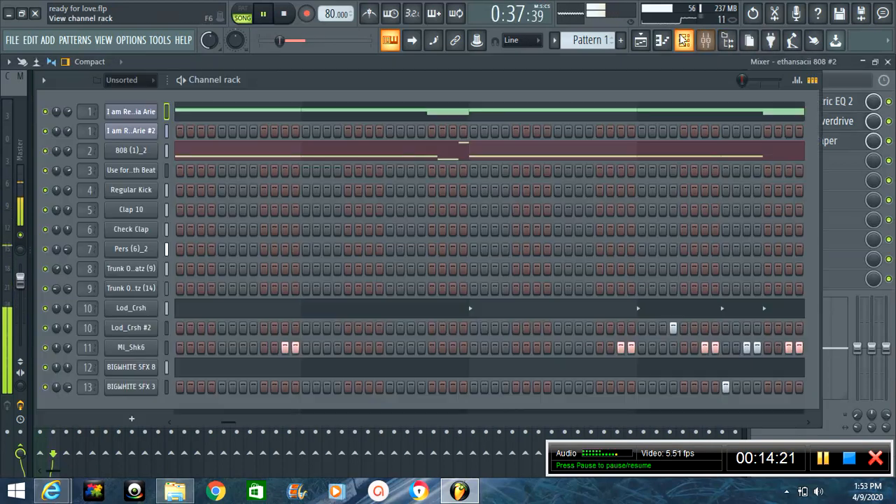
pyautogui.click(140, 151)
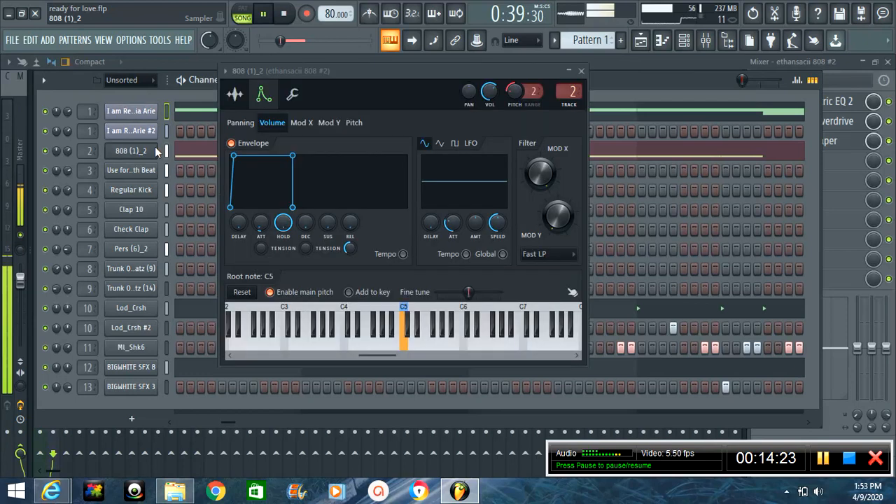
pyautogui.click(235, 94)
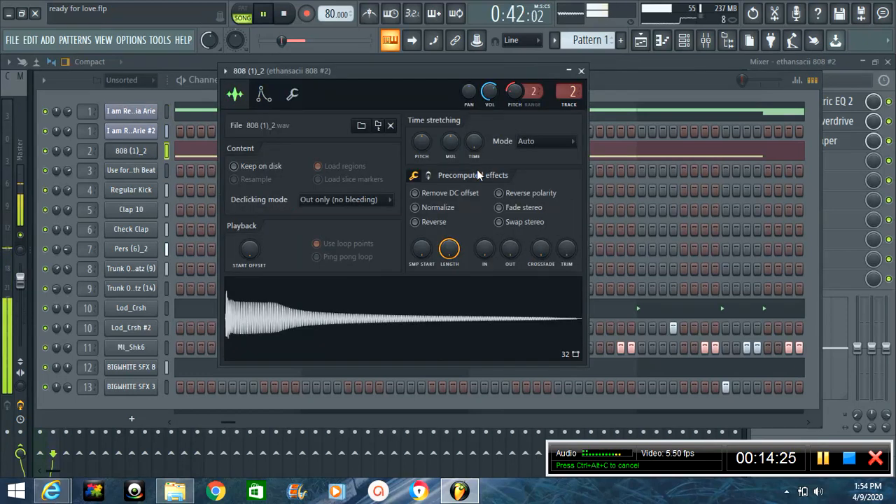
pyautogui.rightClick(509, 91)
pyautogui.click(516, 96)
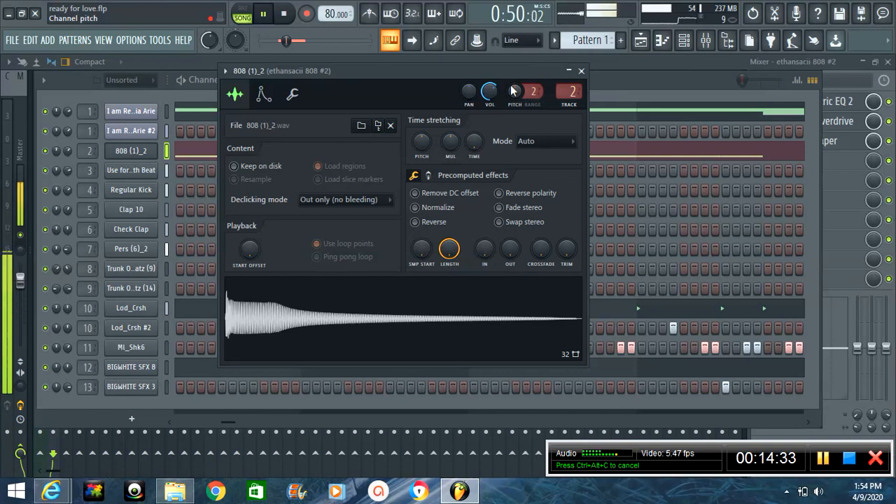
pyautogui.moveTo(515, 91); pyautogui.dragTo(516, 158)
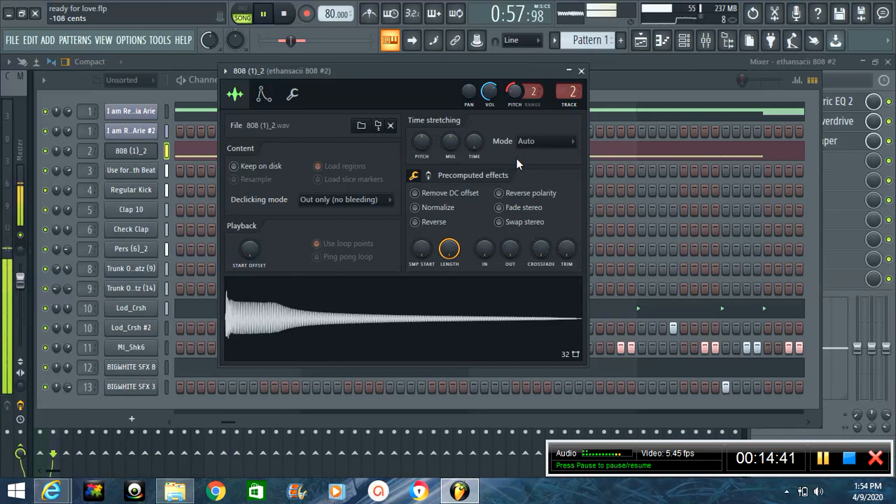
# Normalize the 808 sample and lower the 808's mixer fader to -9.0 dB.
pyautogui.click(415, 208)
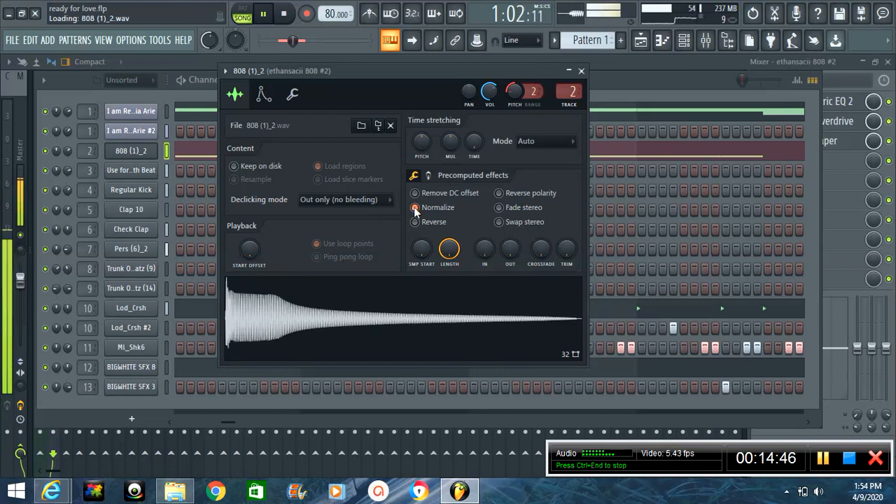
pyautogui.click(4, 154)
pyautogui.click(52, 300)
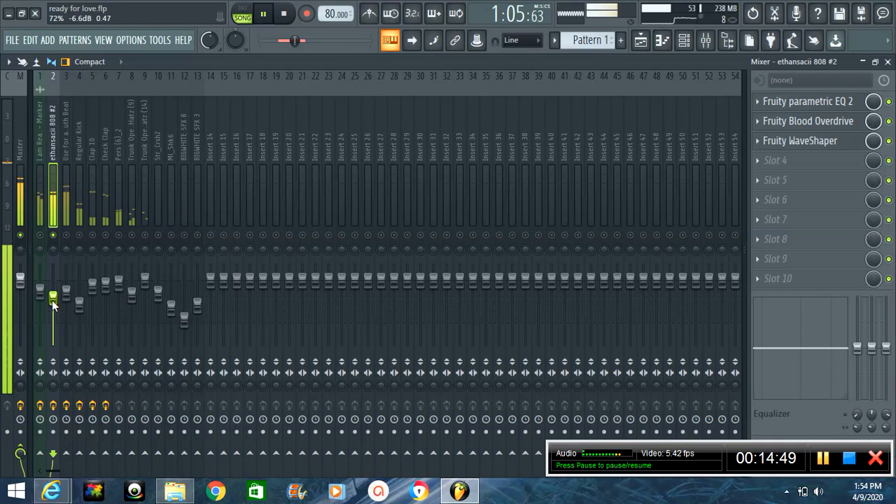
pyautogui.moveTo(52, 299); pyautogui.dragTo(53, 308)
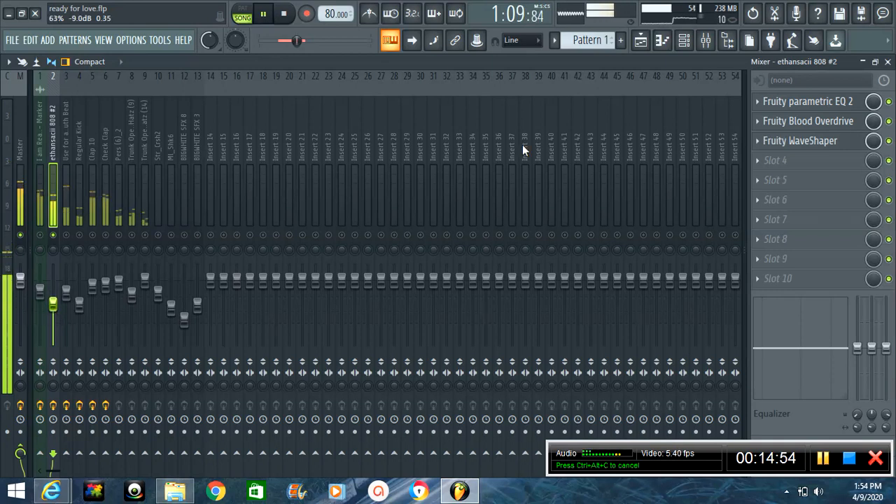
# Straighten the 808's Fruity WaveShaper curve, bend its midpoint upward into a smooth convex curve, and close the effect.
pyautogui.click(800, 143)
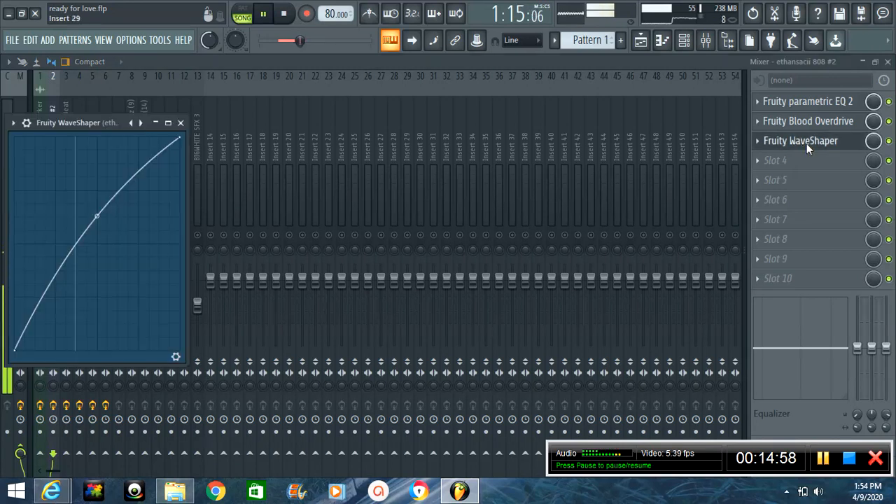
pyautogui.rightClick(98, 214)
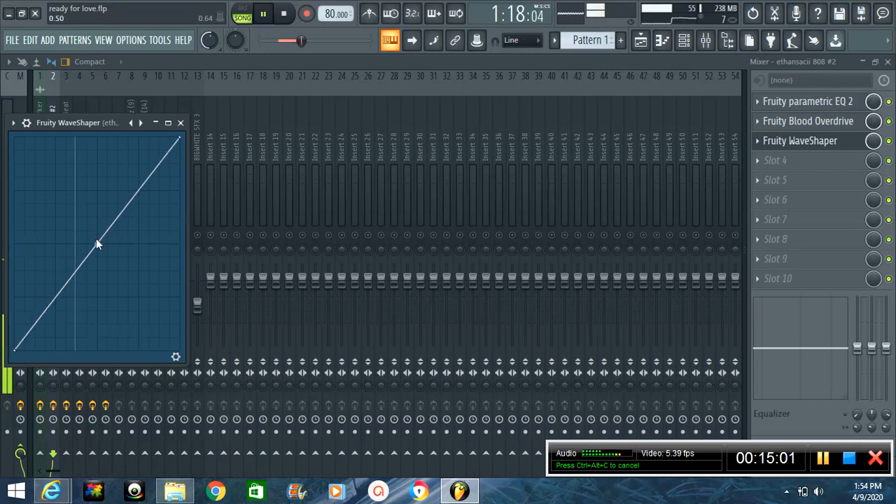
pyautogui.moveTo(96, 245); pyautogui.dragTo(96, 238)
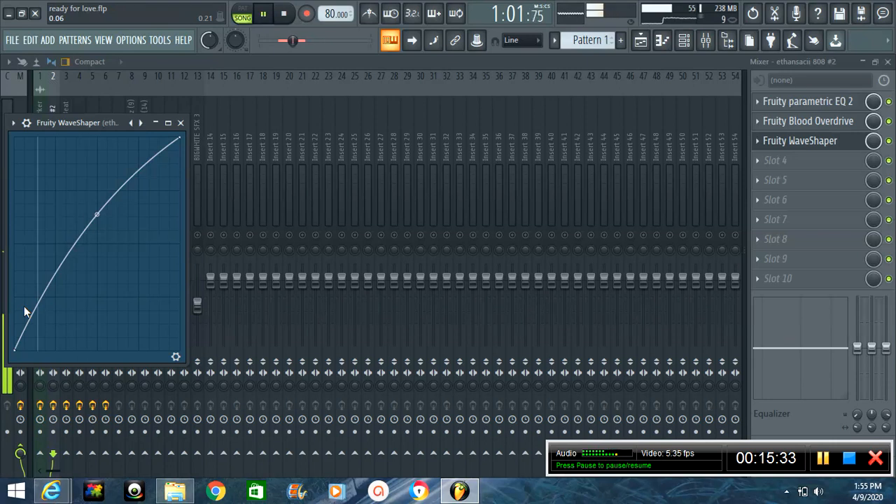
pyautogui.click(180, 122)
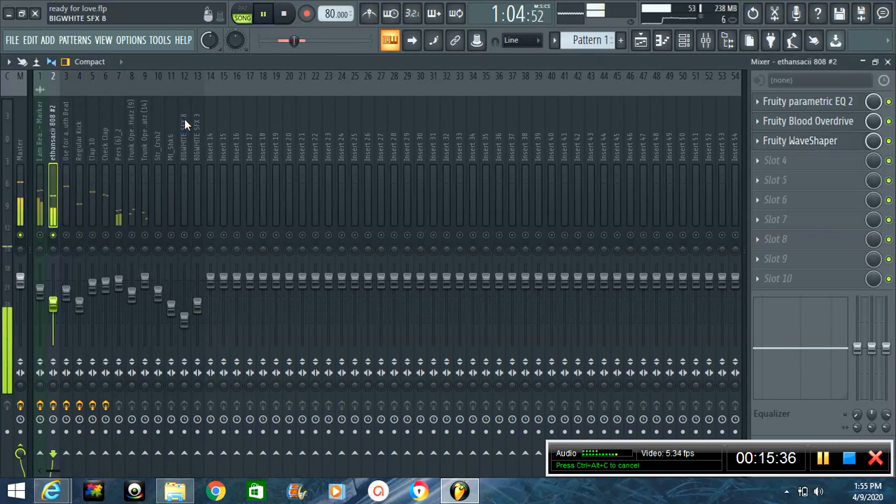
# Unmute the Use for a Dirty South Beat track and sweep its EQ's band 7 low pass up to 18650 Hz and back to 345 Hz.
pyautogui.click(67, 234)
pyautogui.click(66, 156)
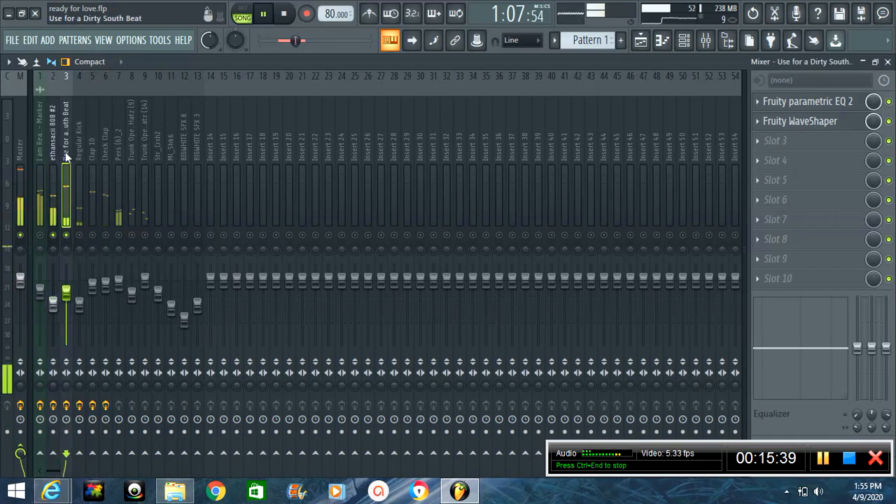
pyautogui.click(790, 100)
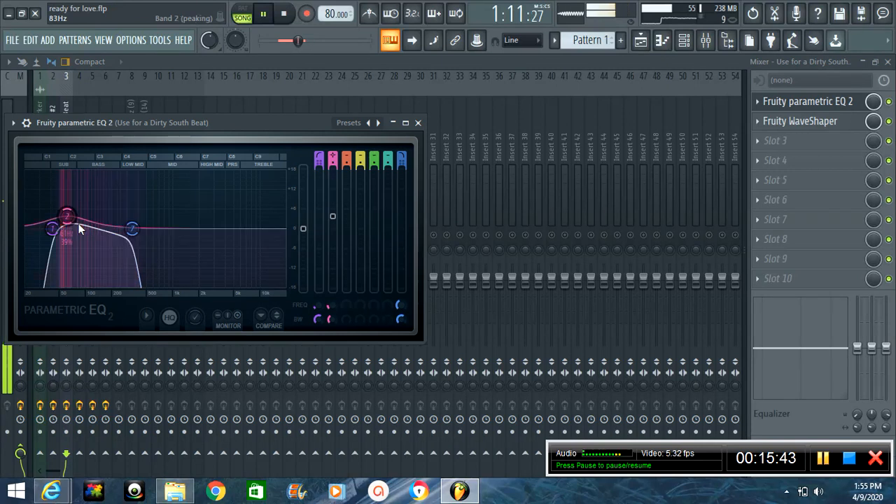
pyautogui.moveTo(132, 229); pyautogui.dragTo(539, 214)
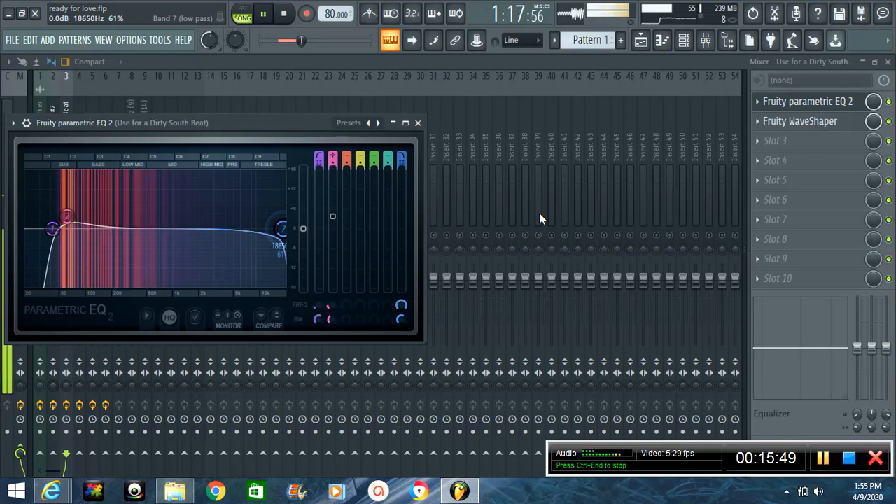
pyautogui.moveTo(539, 213); pyautogui.dragTo(135, 202)
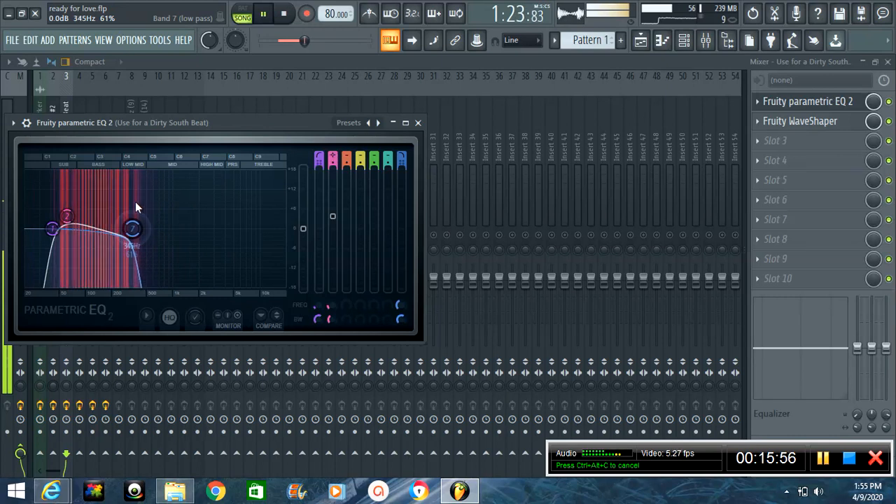
pyautogui.click(393, 122)
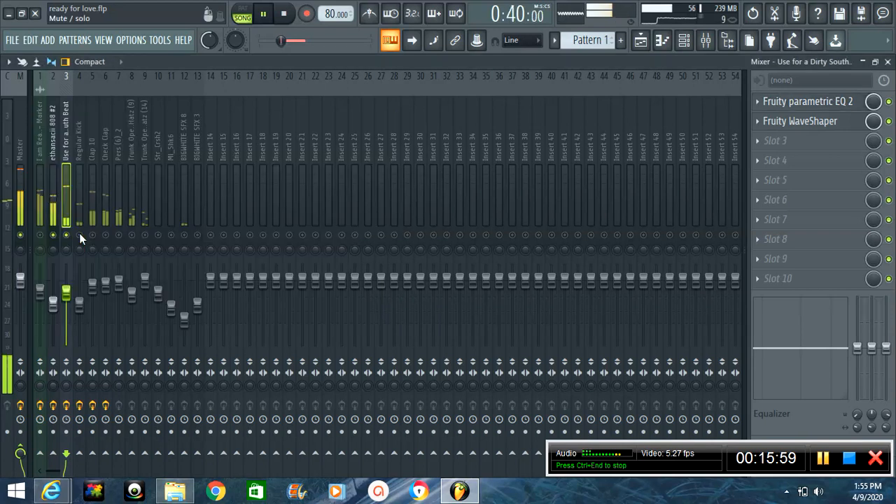
# In the Regular Kick's EQ, open the band 7 low pass up to 20000 Hz, bring it down to about 142 Hz, and close the EQ.
pyautogui.click(81, 159)
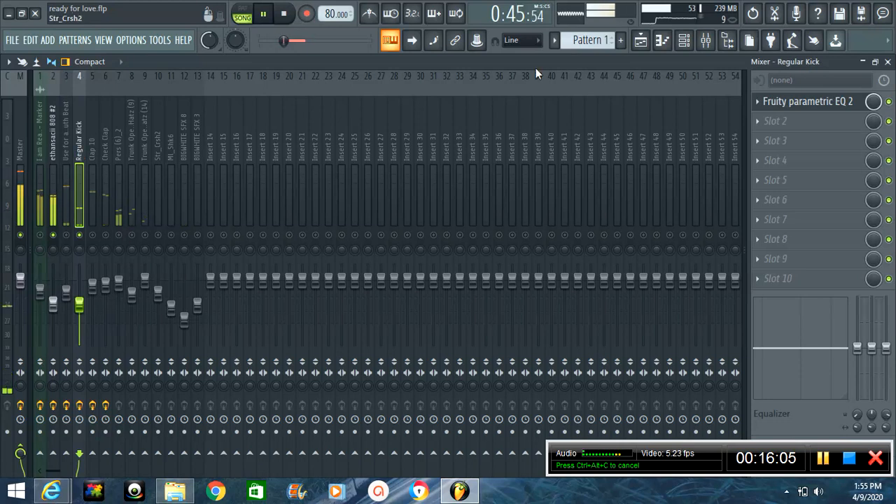
pyautogui.click(807, 98)
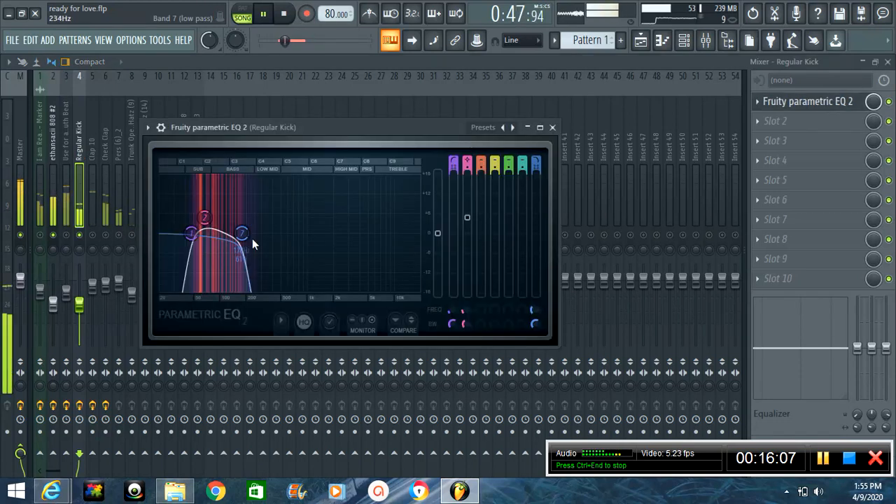
pyautogui.moveTo(240, 235); pyautogui.dragTo(373, 235)
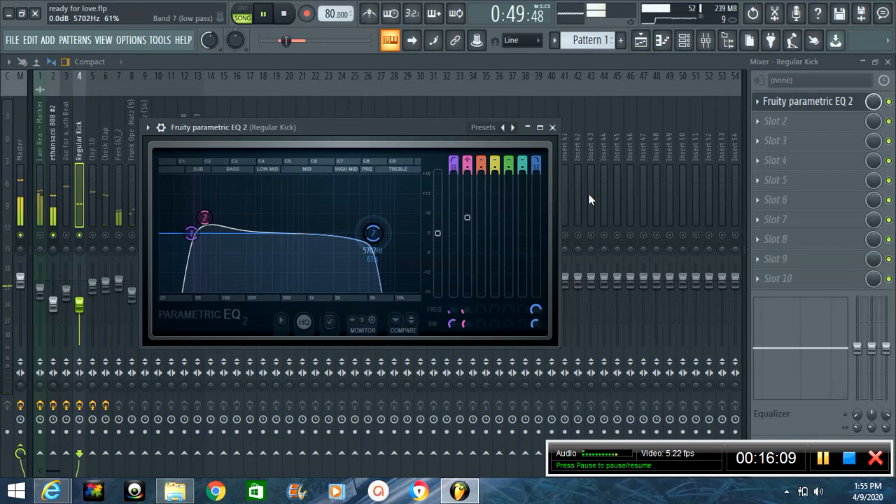
pyautogui.moveTo(589, 195); pyautogui.dragTo(722, 185)
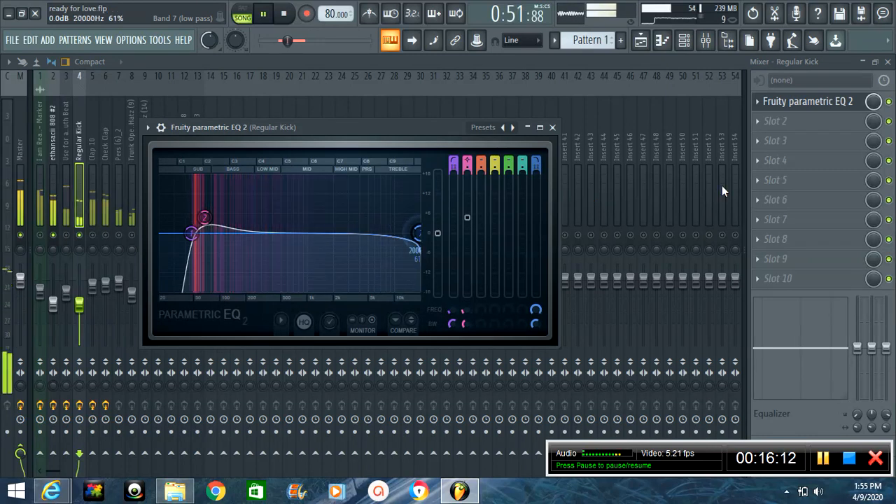
pyautogui.moveTo(721, 186); pyautogui.dragTo(214, 192)
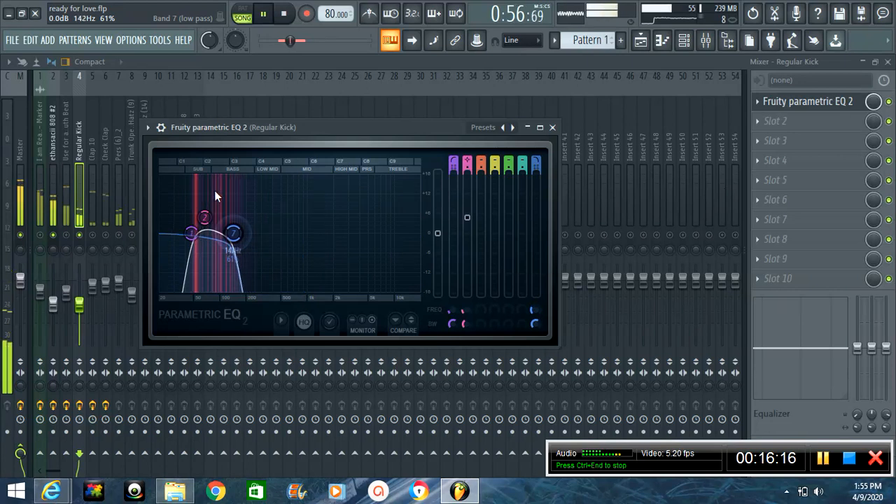
pyautogui.click(556, 130)
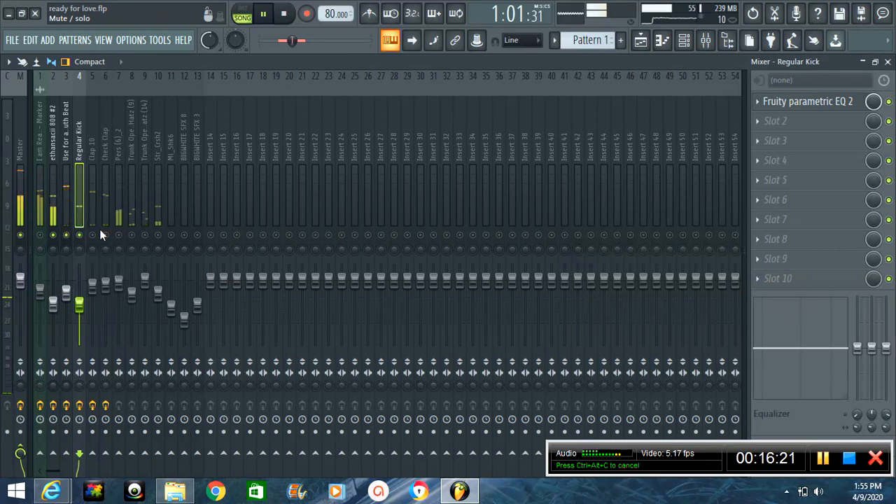
# Unmute Clap 10, nudge its EQ's band 5 peak slightly up and set the band 1 high pass to about 325 Hz.
pyautogui.click(92, 235)
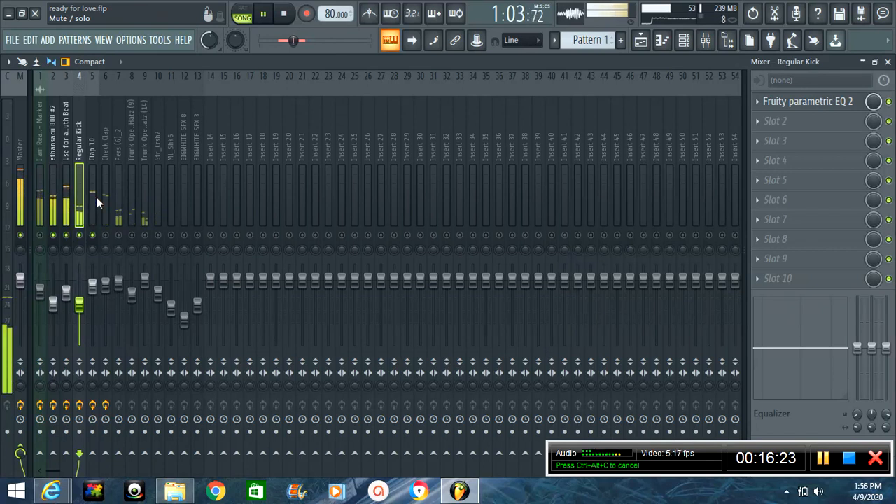
pyautogui.click(93, 156)
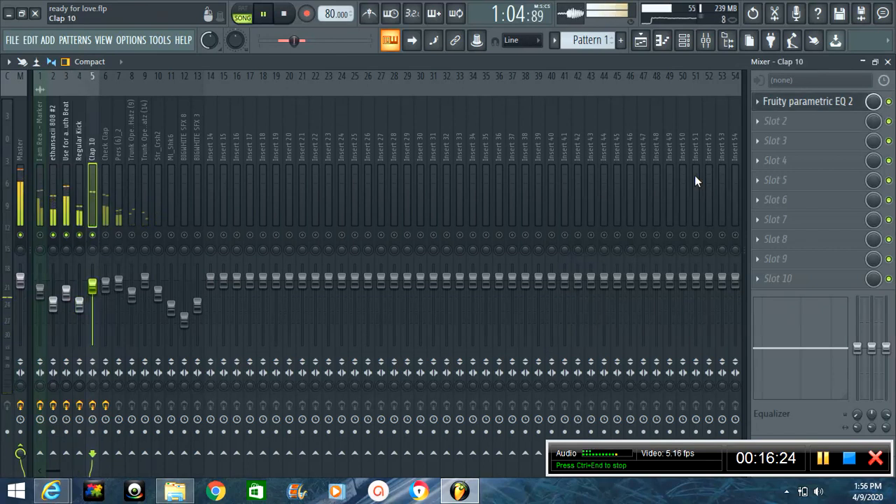
pyautogui.click(807, 104)
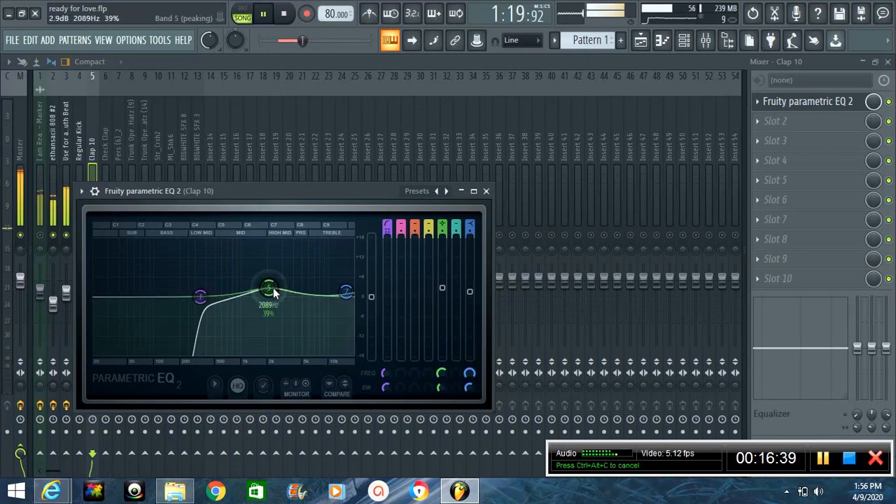
pyautogui.moveTo(274, 288); pyautogui.dragTo(278, 283)
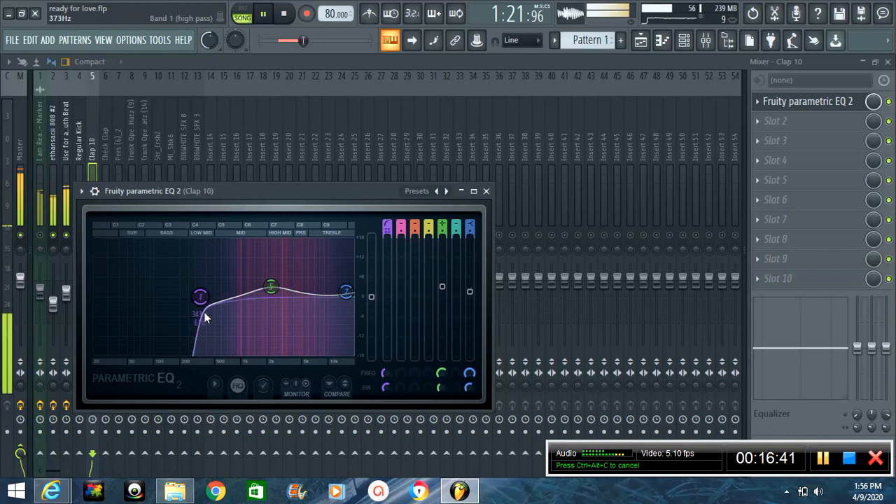
pyautogui.moveTo(196, 297); pyautogui.dragTo(191, 296)
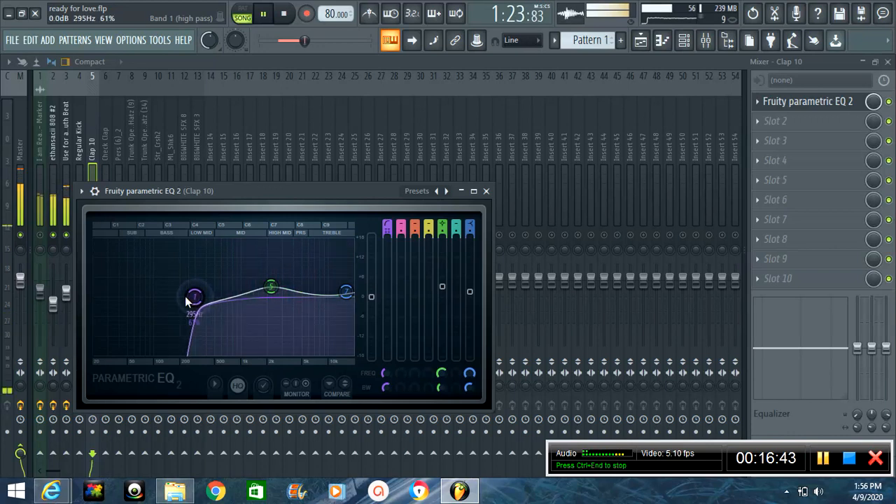
pyautogui.moveTo(191, 299); pyautogui.dragTo(197, 299)
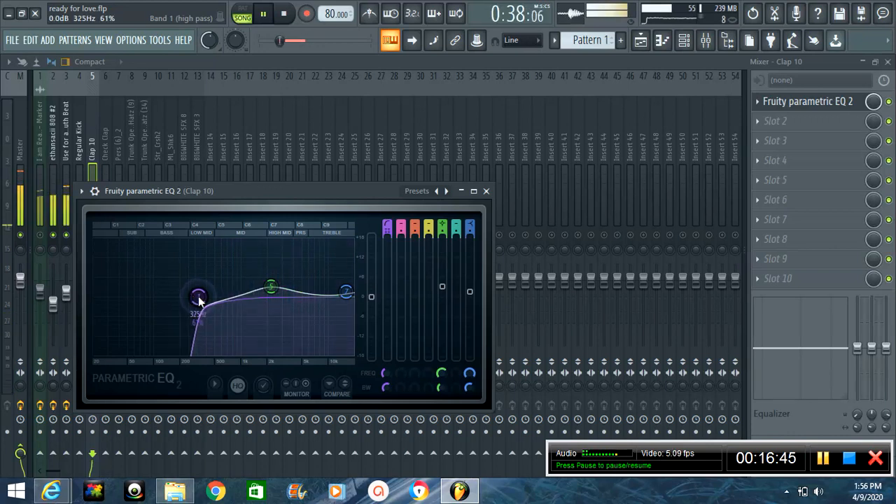
pyautogui.click(485, 190)
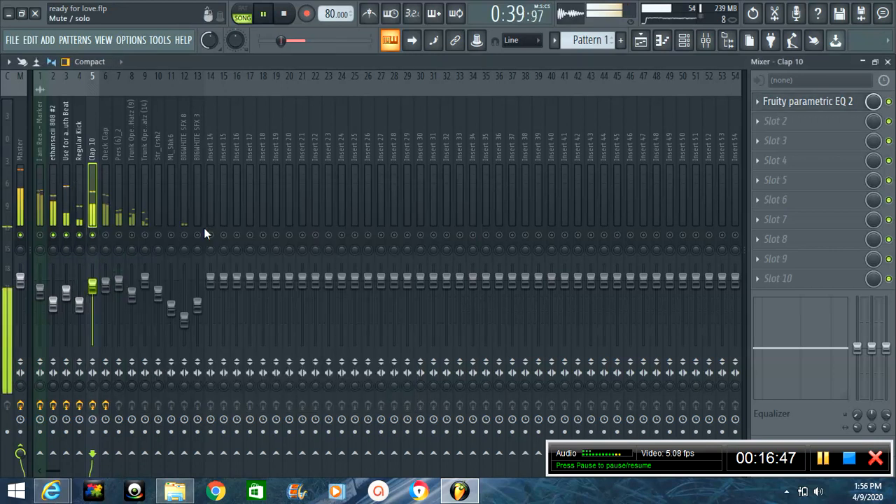
# Review the Check Clap track's Fruity parametric EQ 2 curve and close it.
pyautogui.click(105, 144)
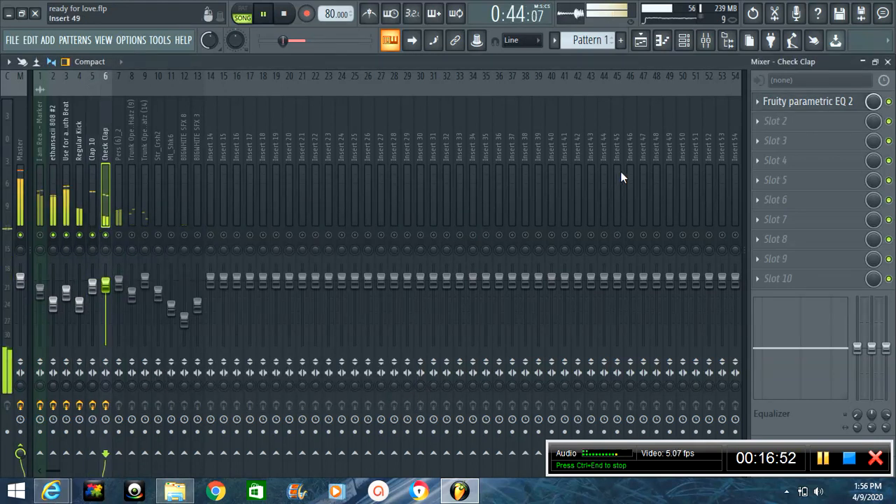
pyautogui.click(826, 106)
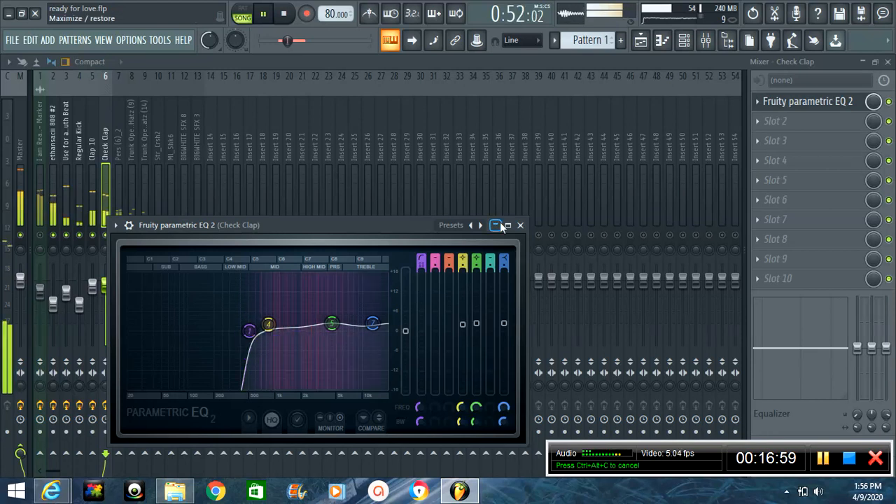
pyautogui.press('Escape')
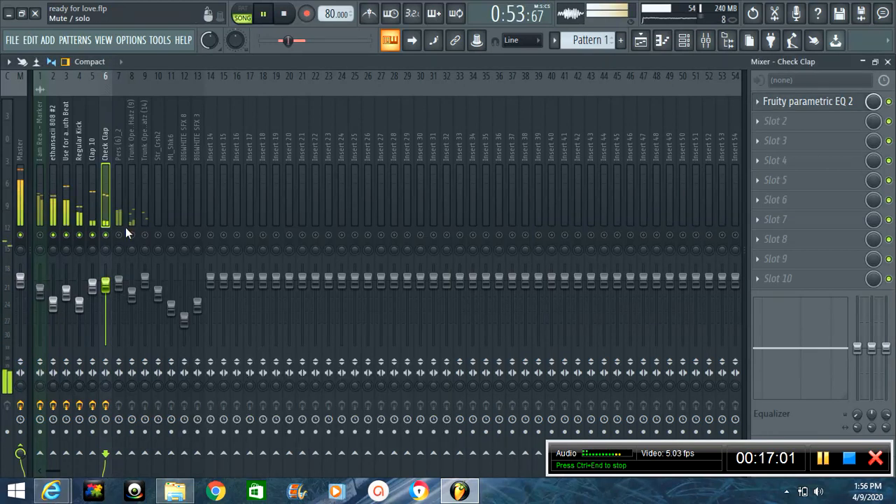
# On the Pers (6)_2 track's mixer equalizer, set the low shelf to 167 Hz and the band 2 peak to 9.3k with a 2.1 boost.
pyautogui.click(119, 145)
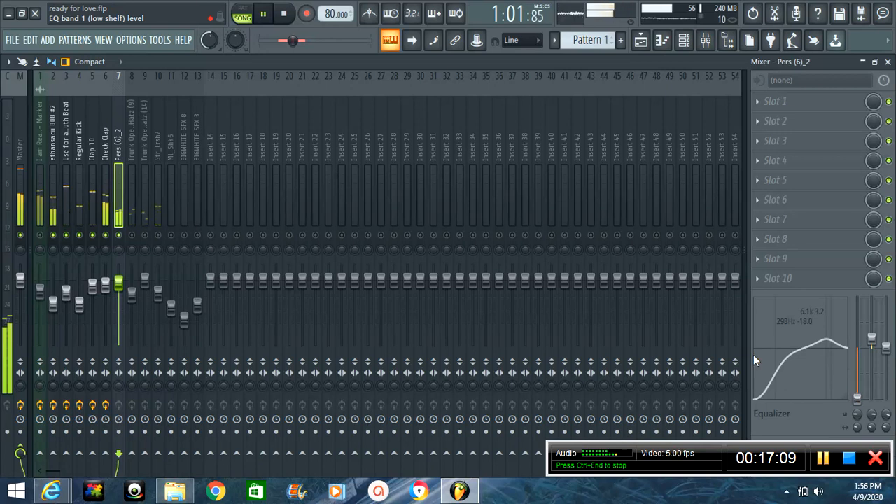
pyautogui.moveTo(853, 416); pyautogui.dragTo(856, 426)
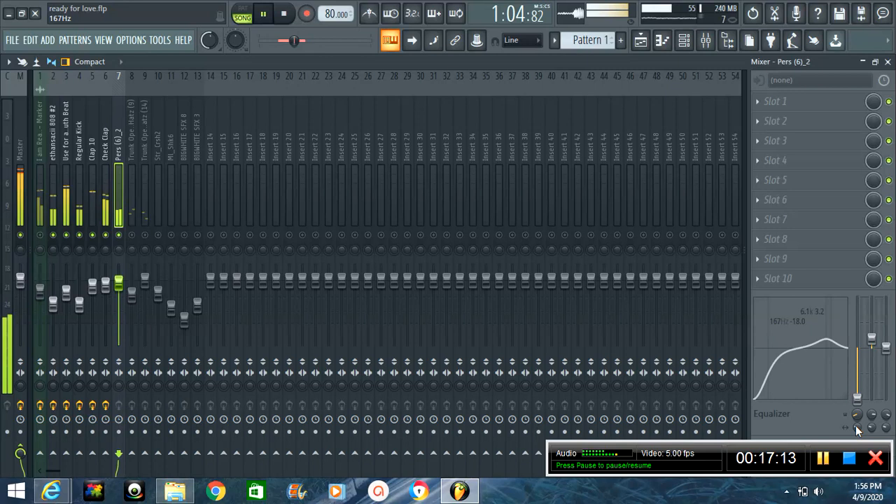
pyautogui.moveTo(872, 339); pyautogui.dragTo(875, 355)
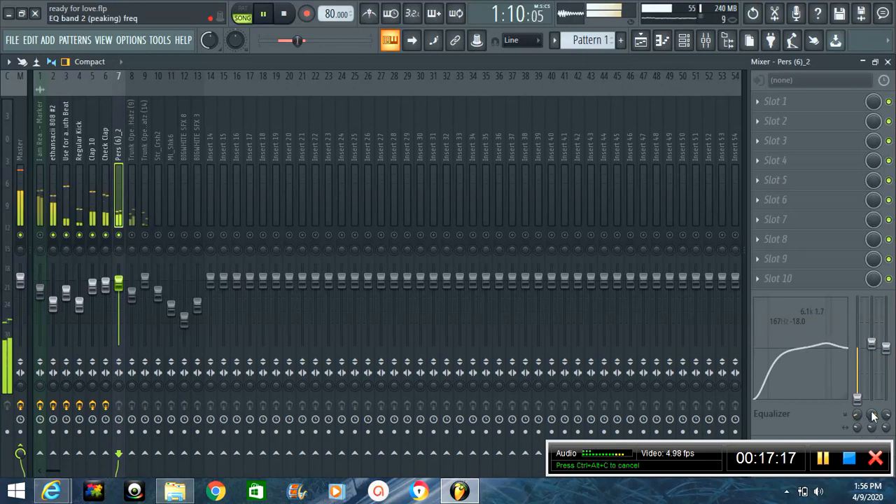
pyautogui.rightClick(872, 427)
pyautogui.click(826, 289)
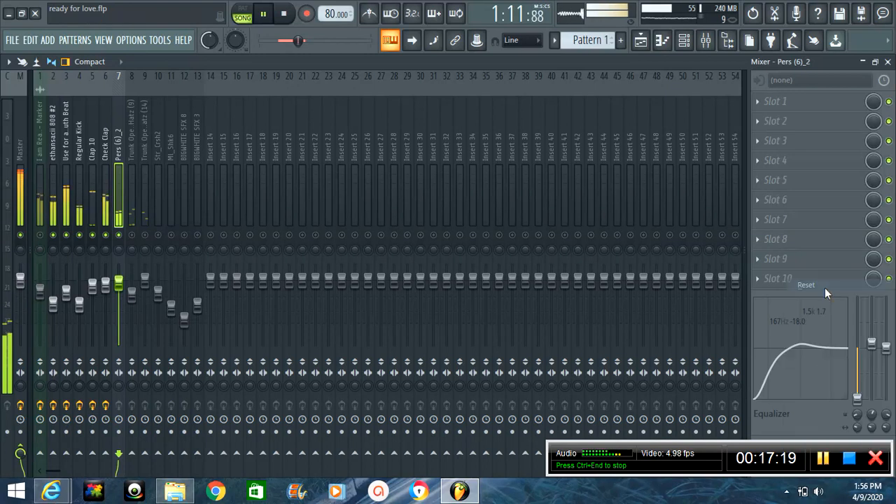
pyautogui.moveTo(874, 418); pyautogui.dragTo(872, 345)
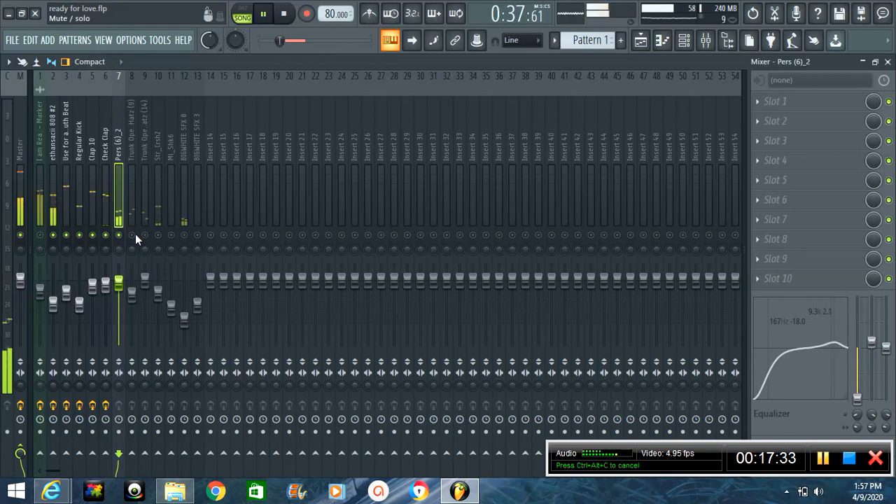
# Set the Trunk Open Hatz (9) track's low-shelf frequency to 208 Hz, nudge its panning in the channel rack, and stop playback.
pyautogui.click(133, 132)
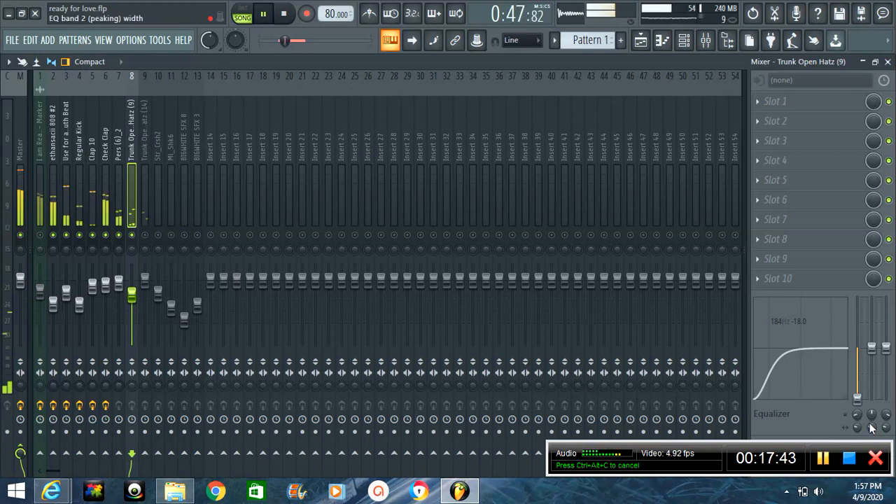
pyautogui.moveTo(858, 417); pyautogui.dragTo(857, 414)
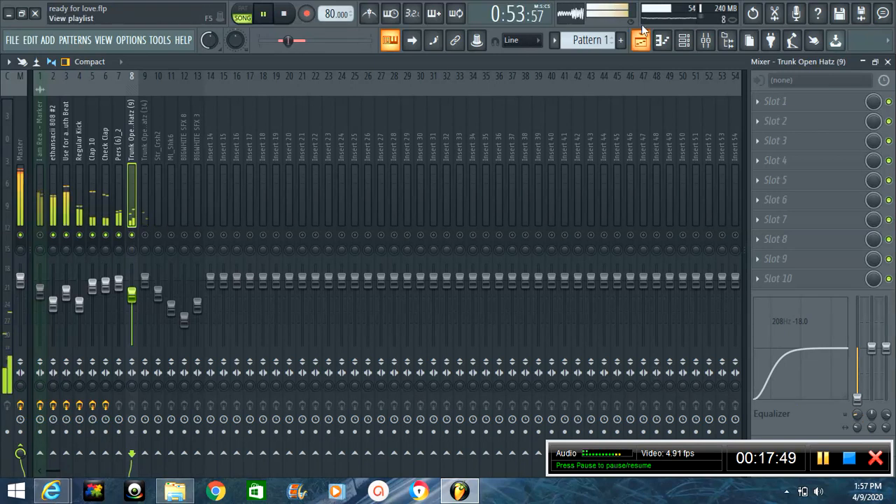
pyautogui.press('F6')
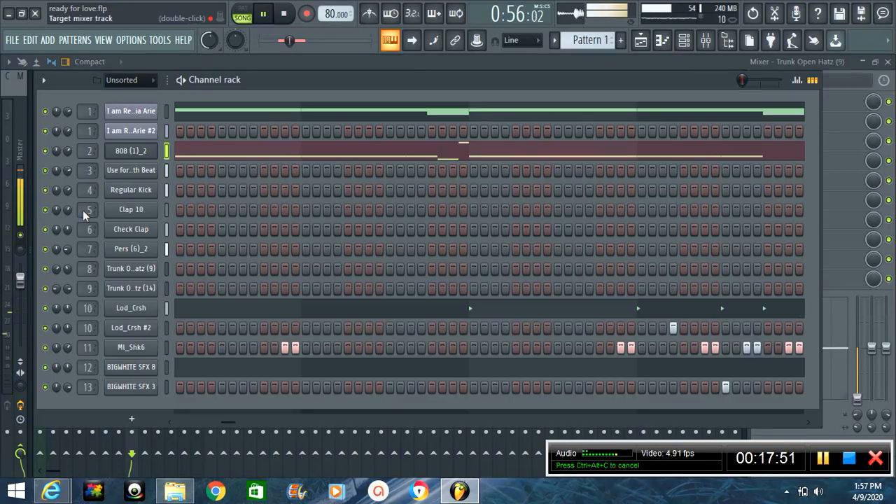
pyautogui.moveTo(58, 266); pyautogui.dragTo(56, 261)
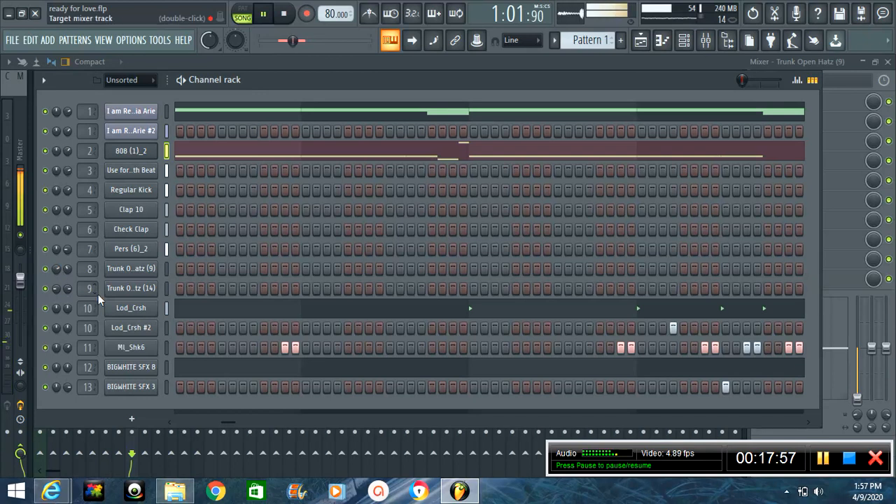
pyautogui.press('space')
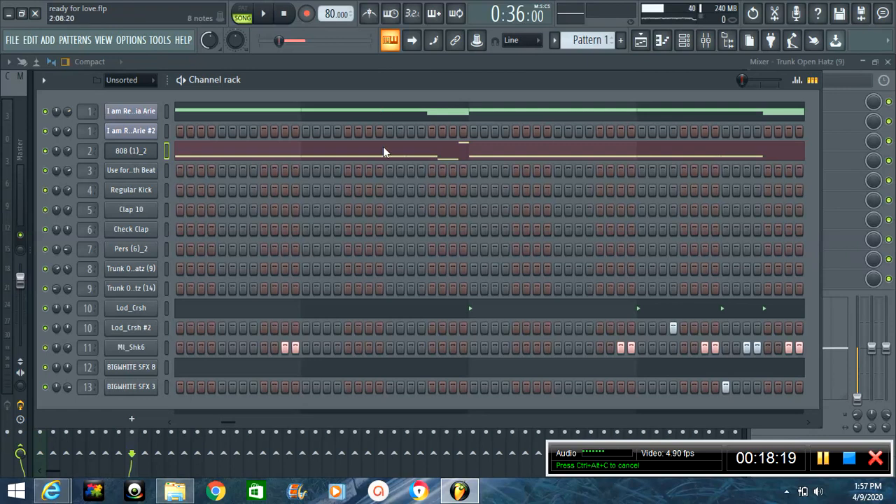
# Return to the mixer, play the song and unmute the Trunk Open Hatz (14) track.
pyautogui.press('F9')
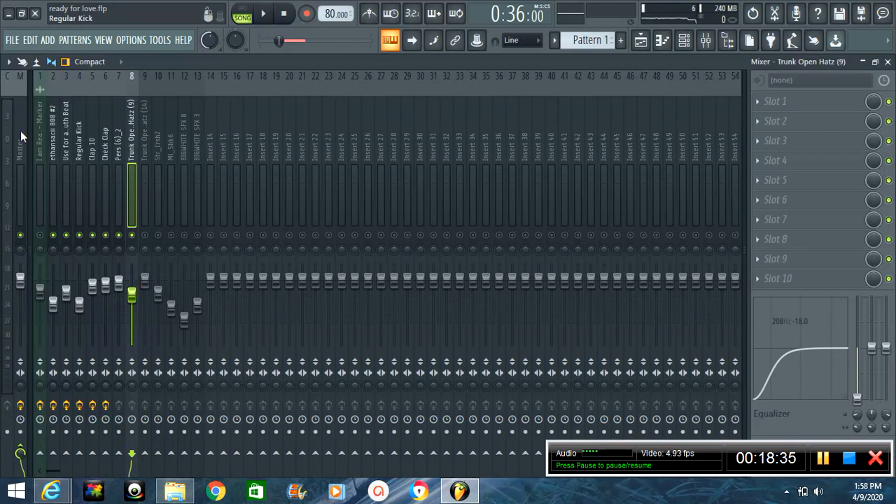
pyautogui.click(9, 238)
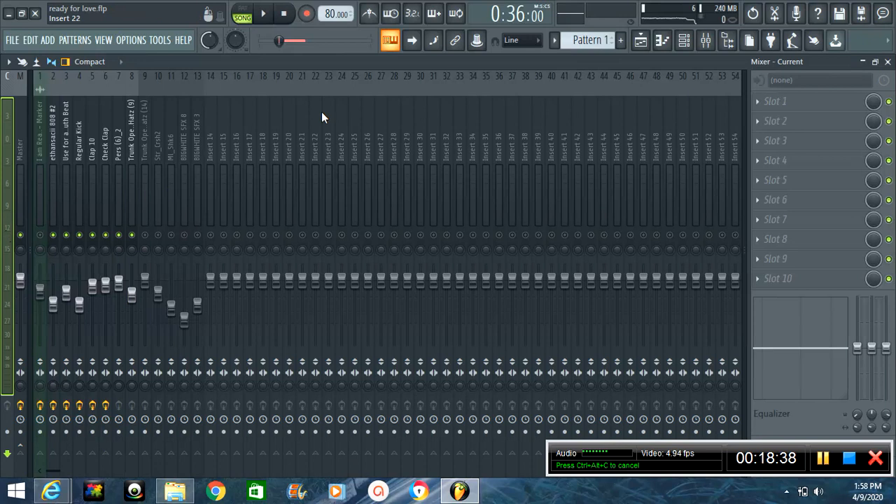
pyautogui.click(263, 13)
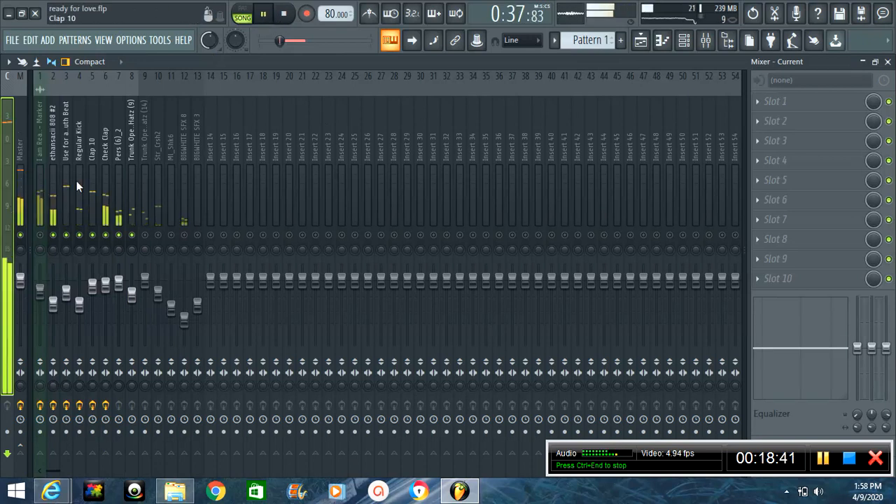
pyautogui.click(63, 148)
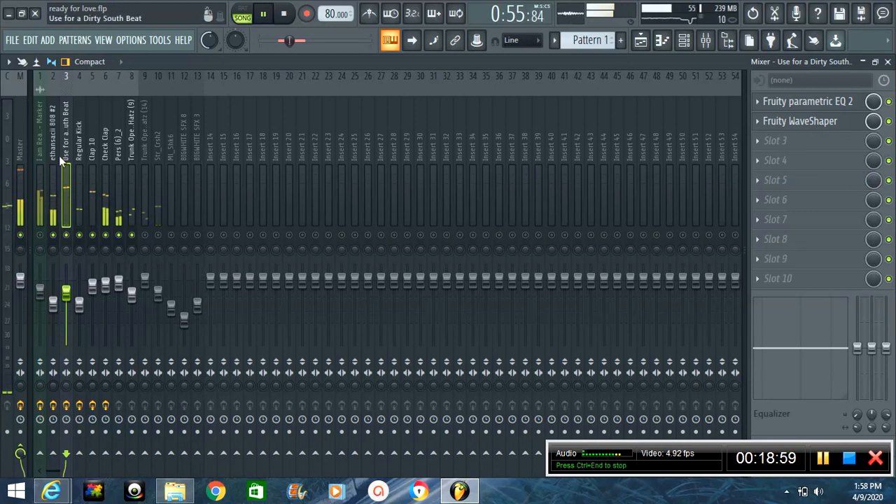
pyautogui.click(145, 233)
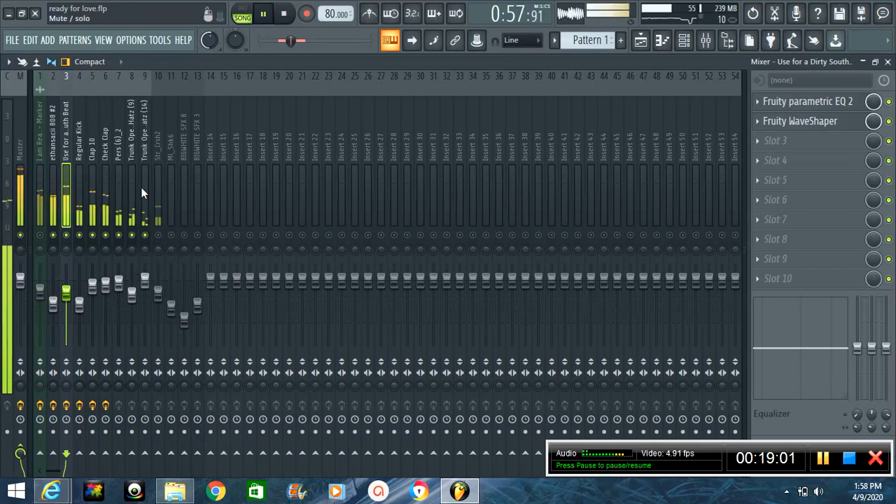
# Check the Trunk Open Hatz (9) track and its channel rack settings during playback, and return to the mixer.
pyautogui.click(133, 150)
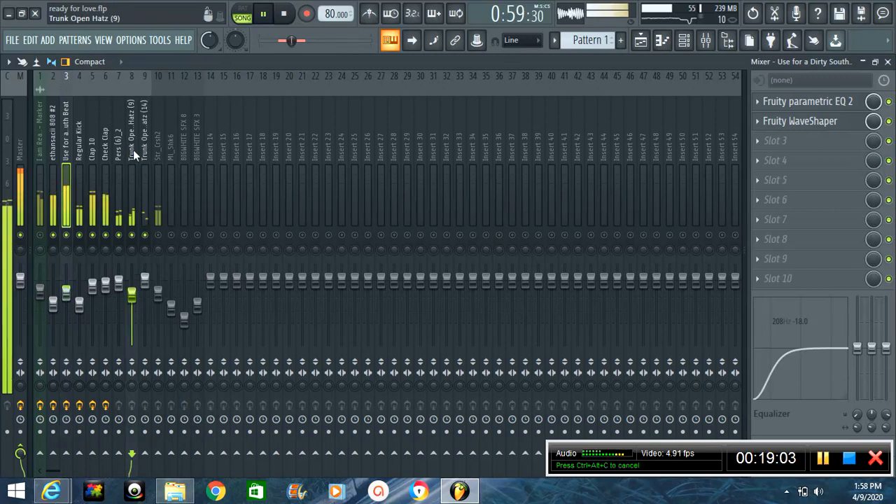
pyautogui.click(648, 40)
pyautogui.click(677, 42)
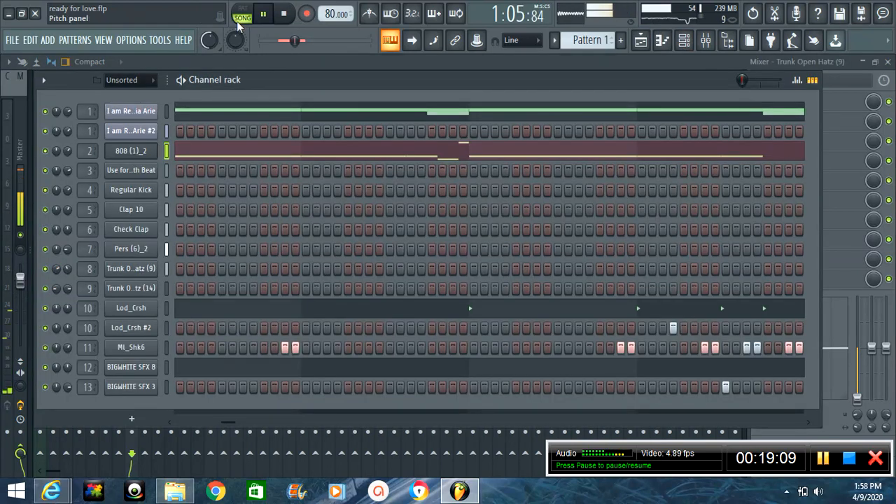
pyautogui.click(210, 64)
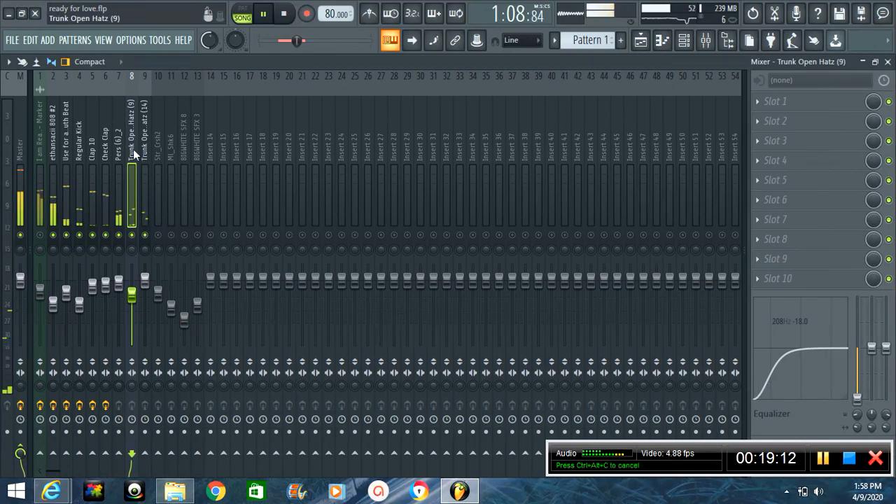
# Set Trunk Open Hatz (14)'s low-shelf frequency to 131 Hz, and pan Trunk Open Hatz (9) 38% right and Trunk Open Hatz (14) 15% left.
pyautogui.click(145, 249)
pyautogui.scroll(2, 858, 418)
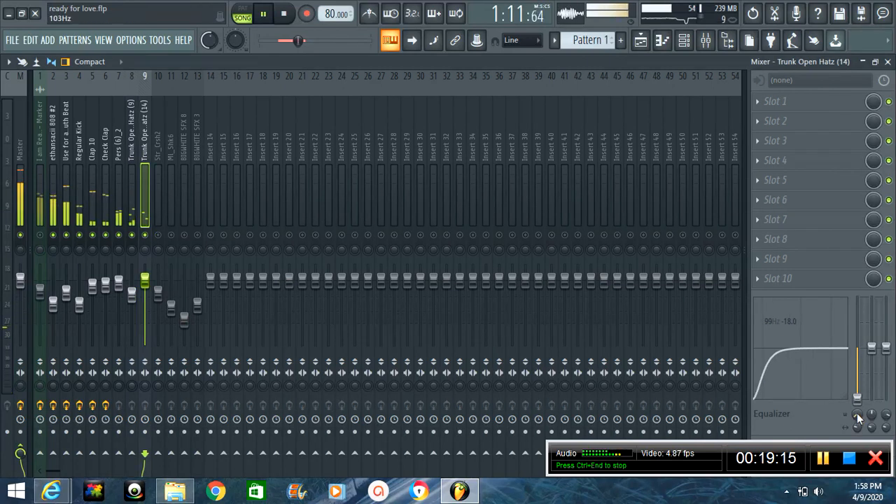
pyautogui.scroll(3, 857, 413)
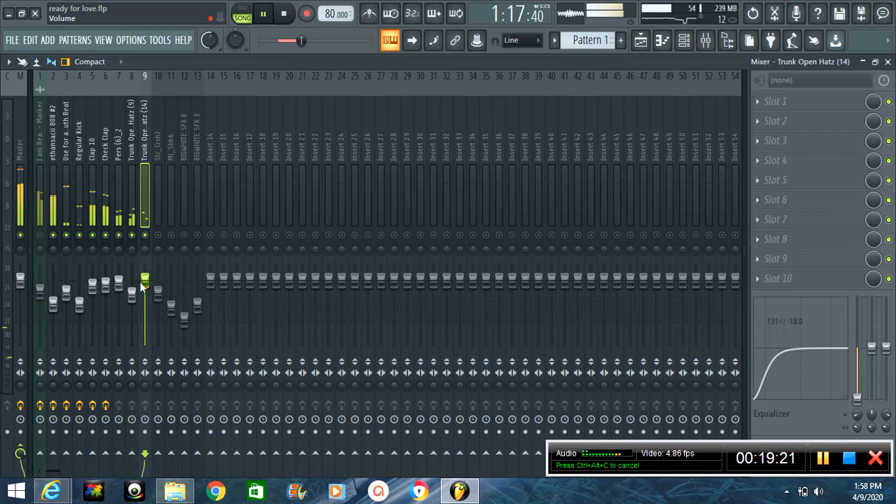
pyautogui.click(131, 248)
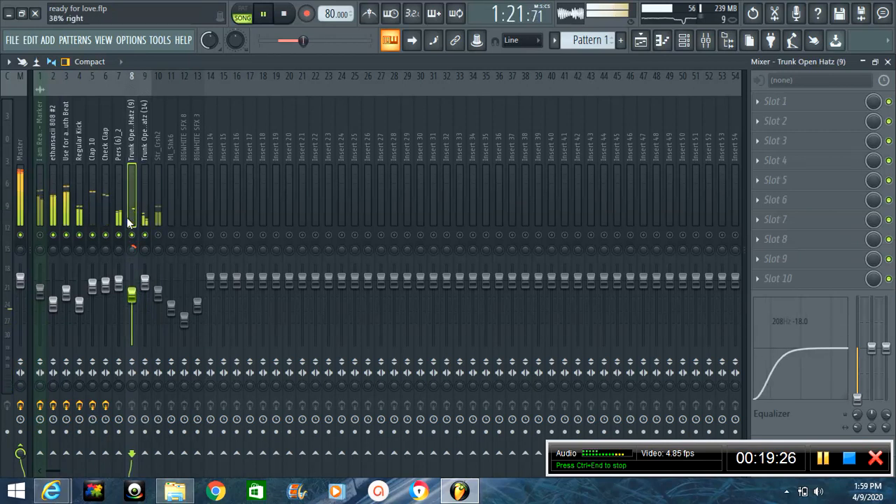
pyautogui.click(145, 257)
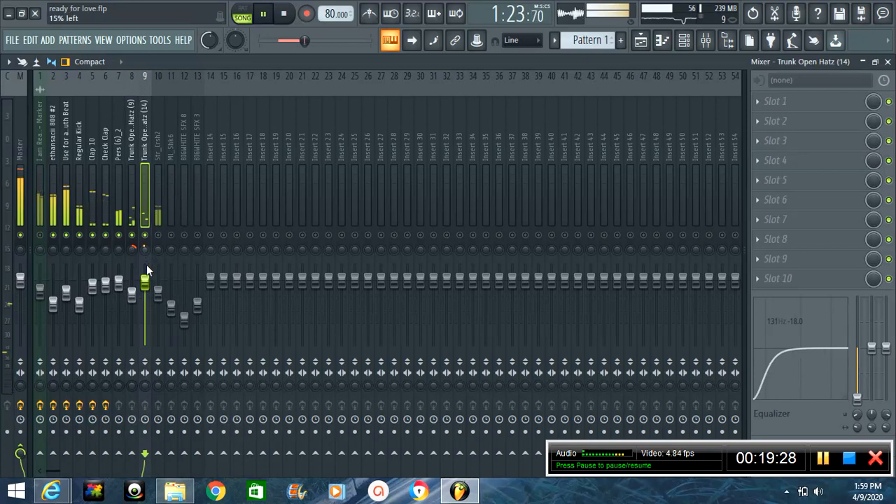
# Unmute all the remaining mixer tracks from Str_Crsh2 onward, keeping only the 'I am Ready for Love' sample track muted.
pyautogui.click(187, 234)
pyautogui.click(196, 235)
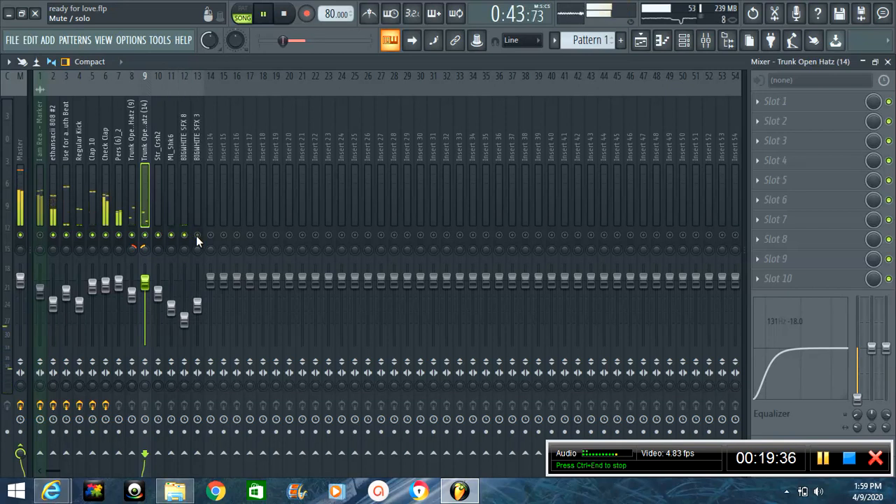
pyautogui.click(39, 233)
pyautogui.click(39, 233)
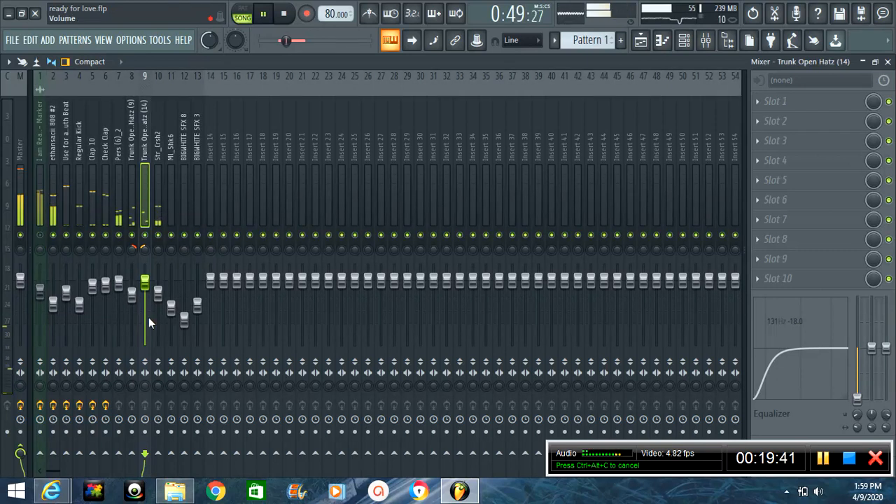
# Unmute the 'I am Ready for Love' sample track and lower its volume fader to 76% (-5.6 dB).
pyautogui.click(21, 140)
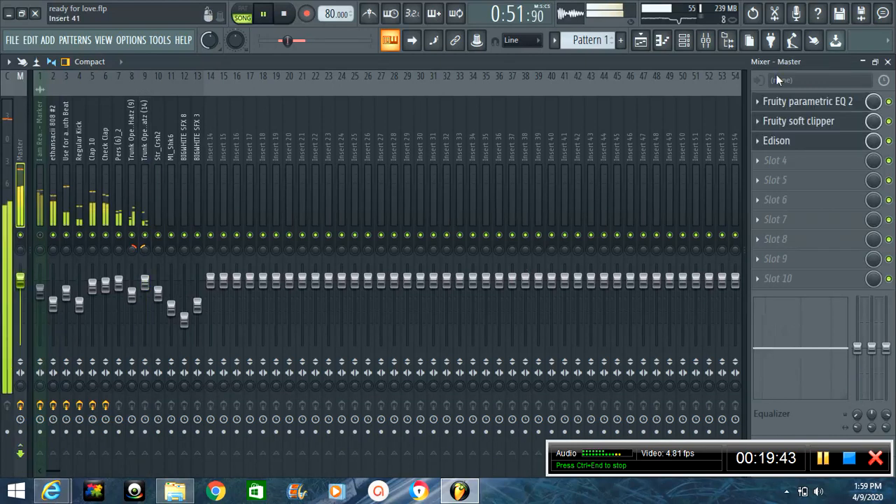
pyautogui.click(40, 234)
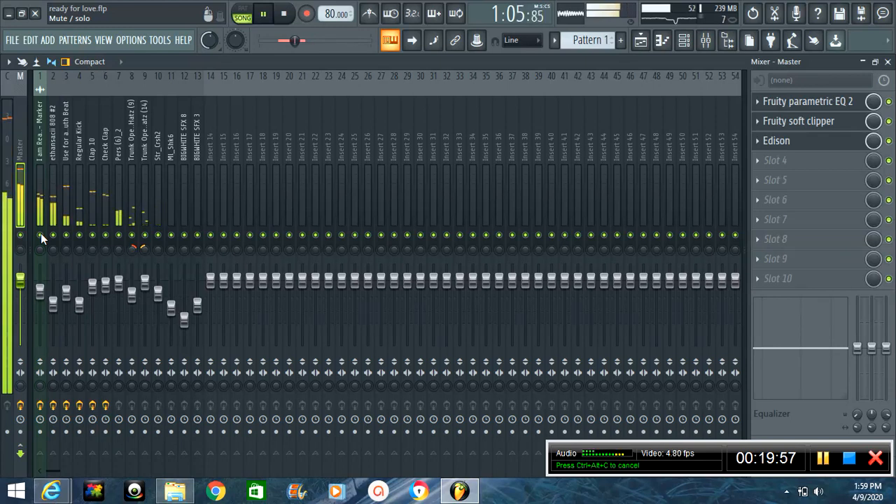
pyautogui.click(35, 156)
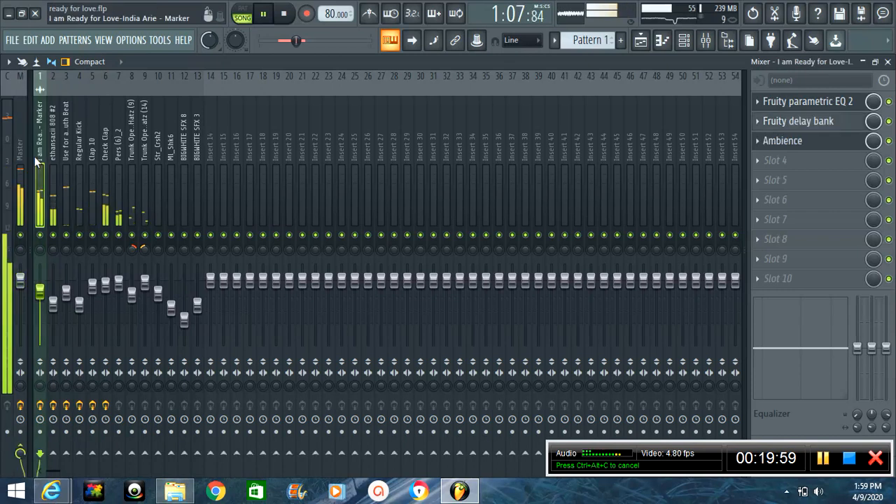
pyautogui.moveTo(40, 287); pyautogui.dragTo(40, 295)
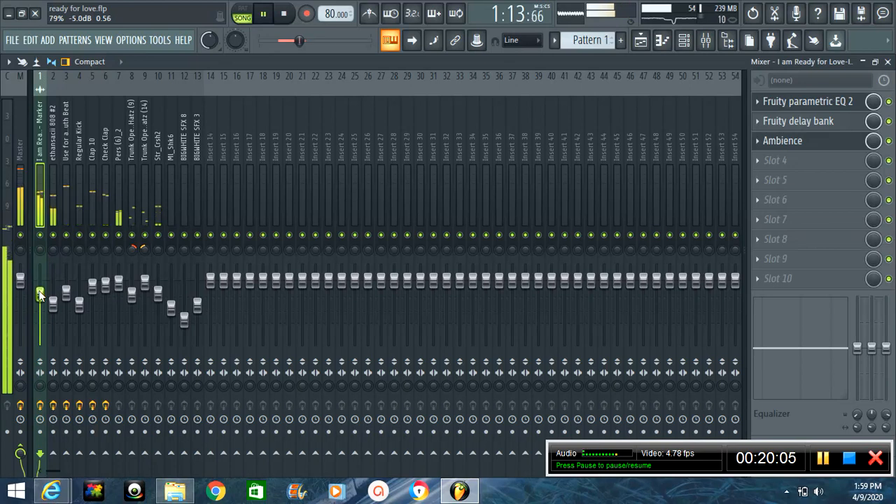
pyautogui.moveTo(40, 296); pyautogui.dragTo(38, 301)
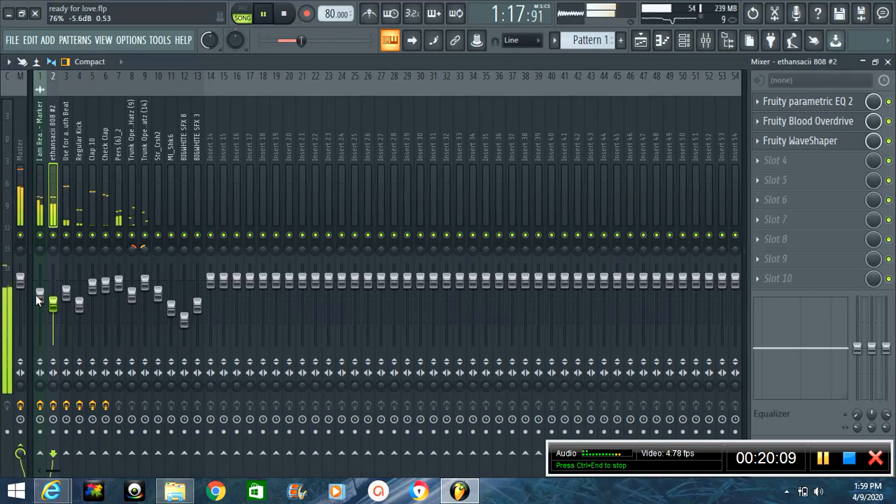
# Step through the mixer tracks up to Trunk Open Hatz (14) while listening to the full mix, and stop playback.
pyautogui.press('Right')
pyautogui.press('Right')
pyautogui.press('Right')
pyautogui.press('Right')
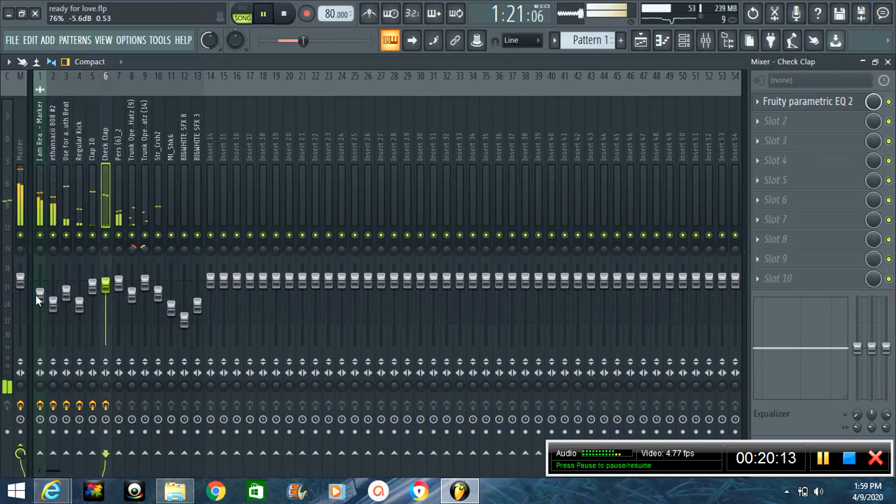
pyautogui.press('Right')
pyautogui.press('Right')
pyautogui.press('Right')
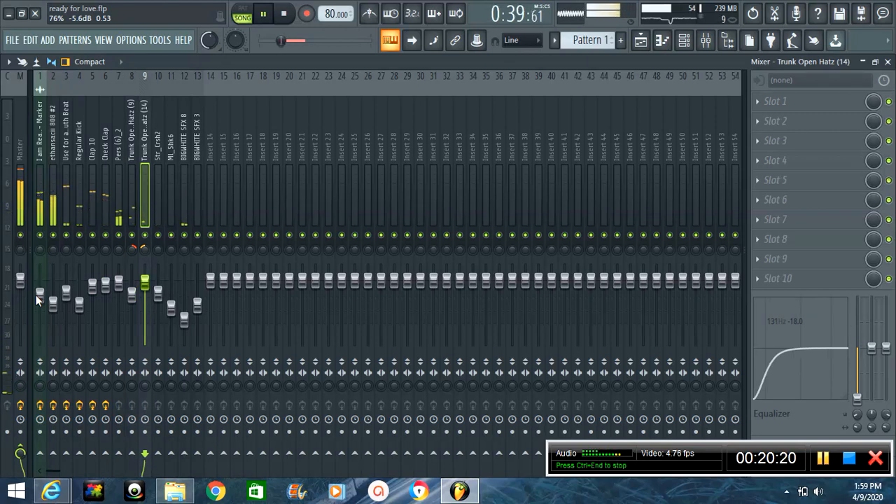
pyautogui.press('space')
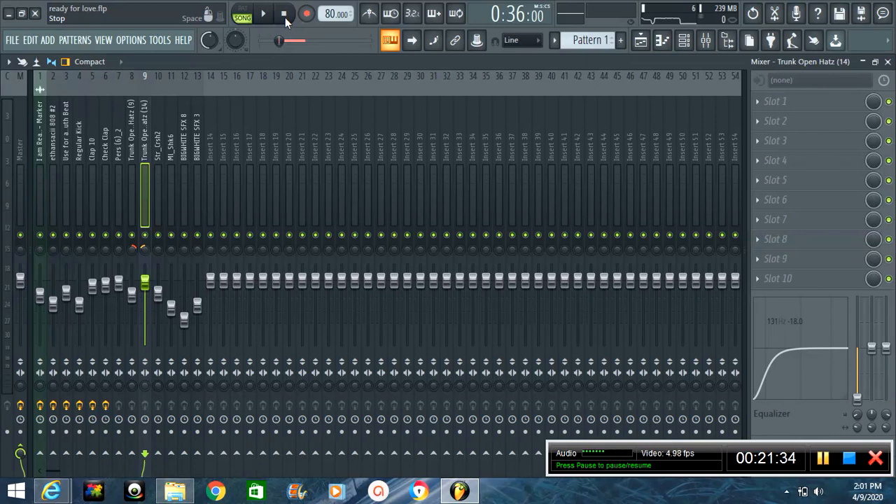
# Bring up the Fruity soft clipper and Fruity parametric EQ 2 on the Master track.
pyautogui.click(23, 149)
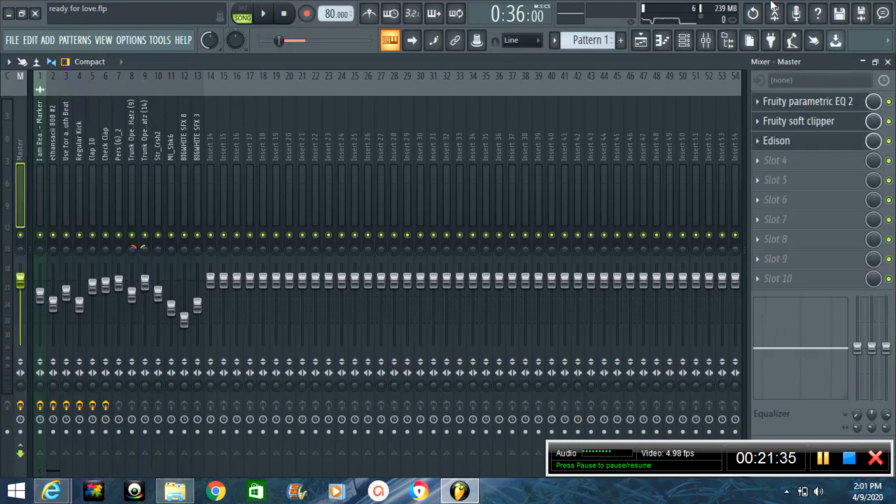
pyautogui.click(822, 102)
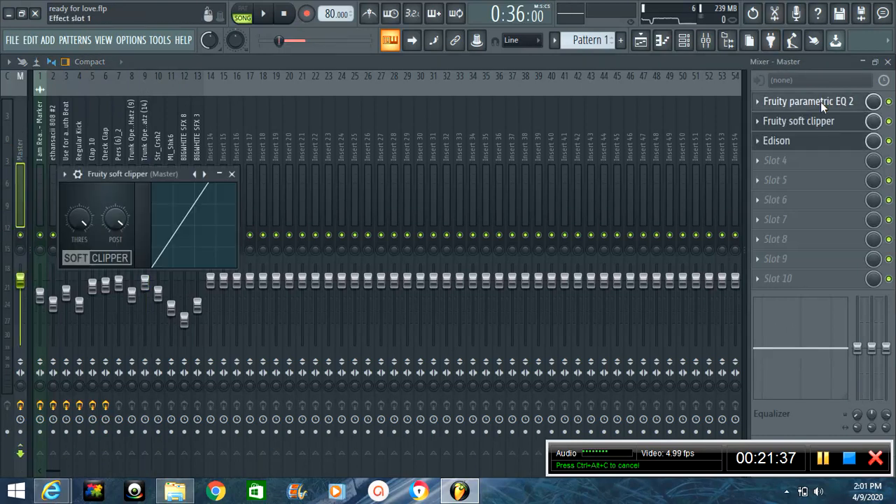
pyautogui.click(821, 101)
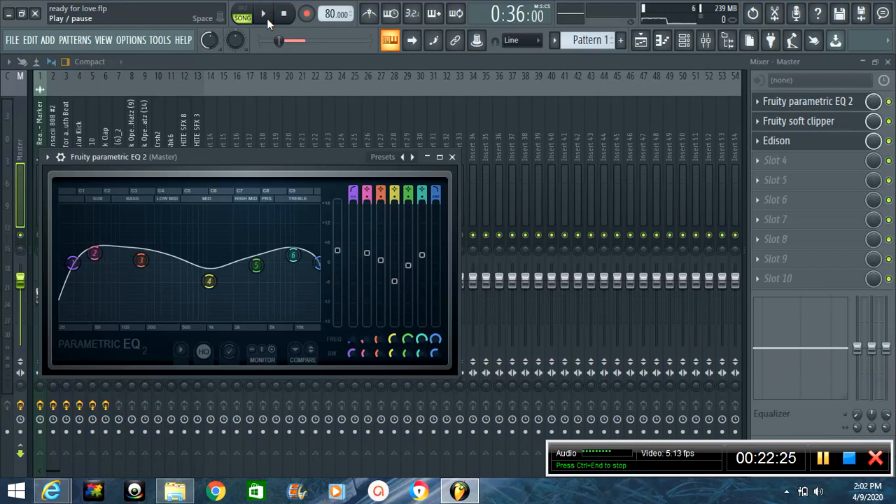
# Play the song, shift the Master EQ's band 1 high pass slightly lower and reset the EQ's main level.
pyautogui.click(267, 19)
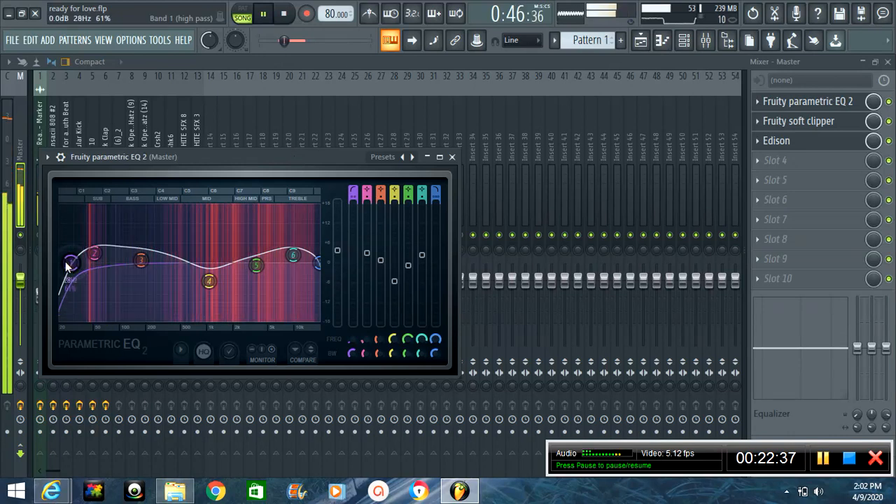
pyautogui.moveTo(71, 264); pyautogui.dragTo(62, 263)
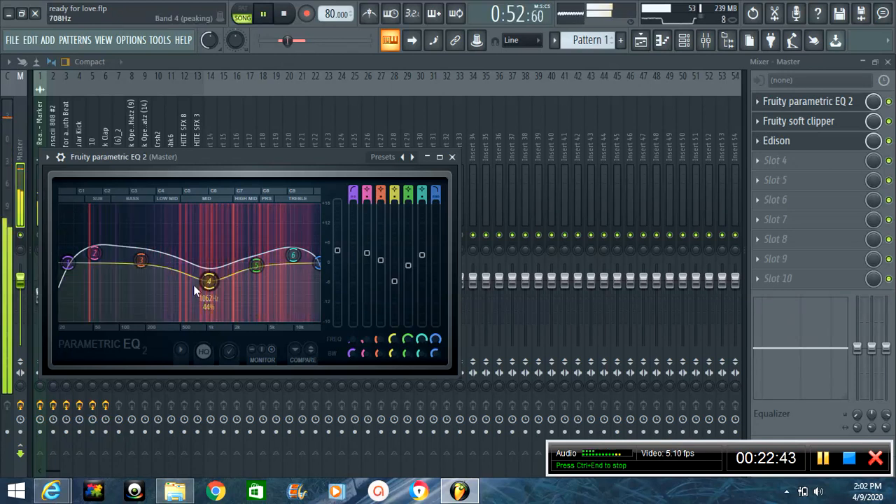
pyautogui.rightClick(337, 251)
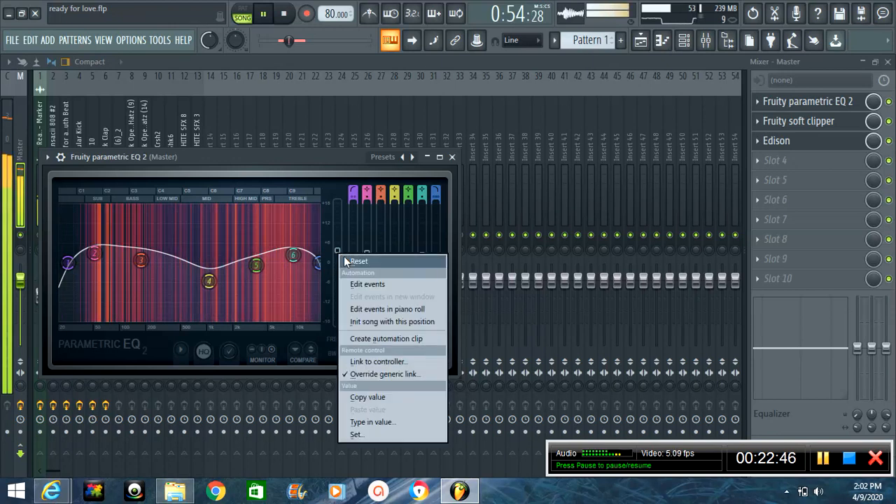
pyautogui.click(360, 260)
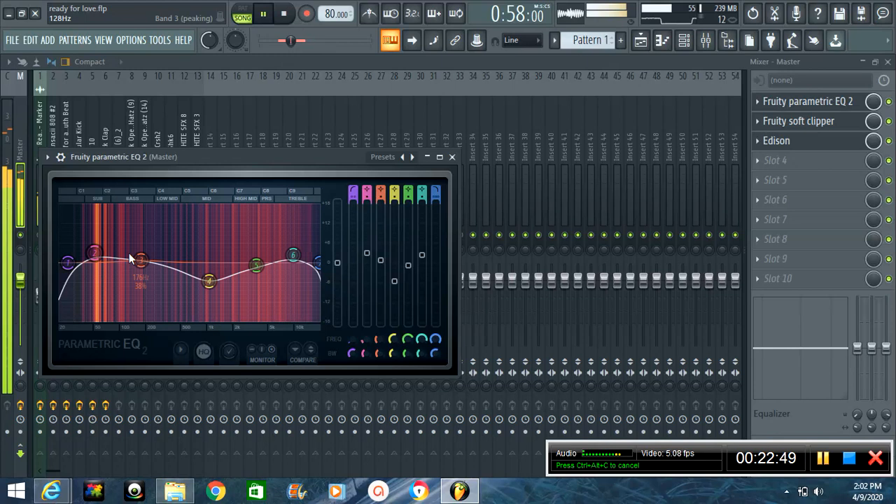
# Reshape the Master EQ: band 3 slightly lower in frequency, band 4 at 1193 Hz with a shallower cut, band 5 slightly raised, band 6 near 10.6 kHz.
pyautogui.moveTo(140, 261); pyautogui.dragTo(135, 259)
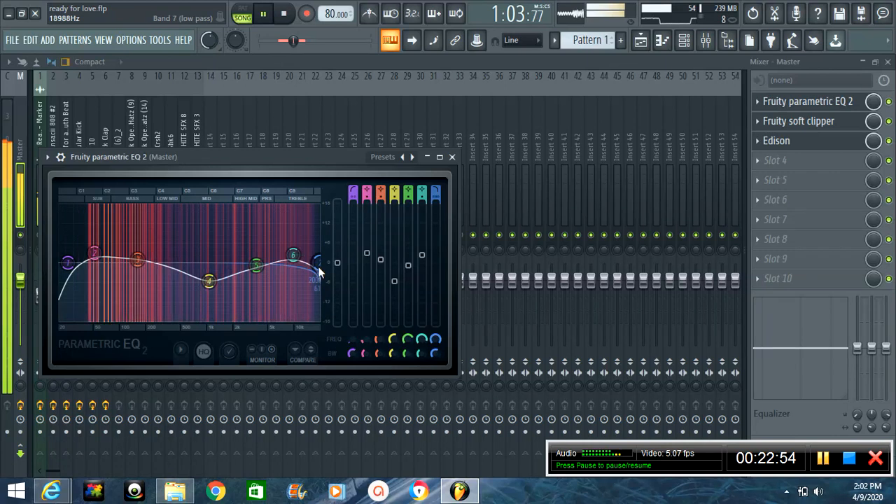
pyautogui.moveTo(292, 259); pyautogui.dragTo(297, 253)
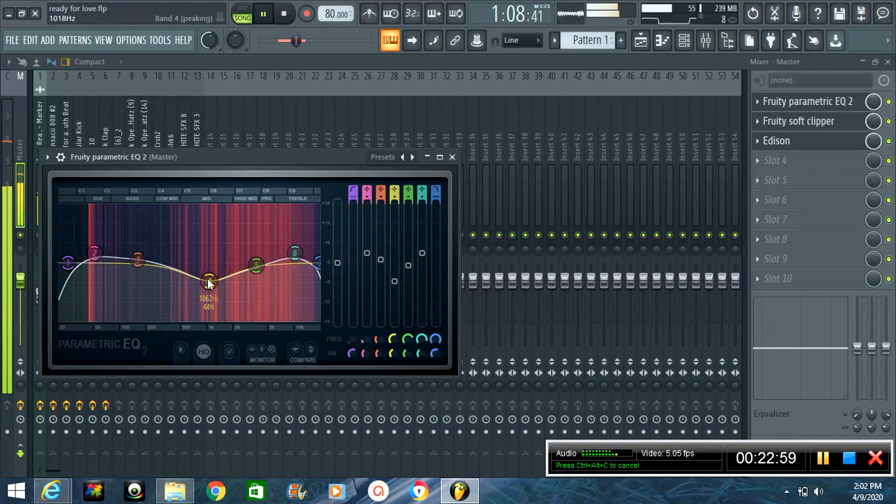
pyautogui.moveTo(210, 280); pyautogui.dragTo(247, 254)
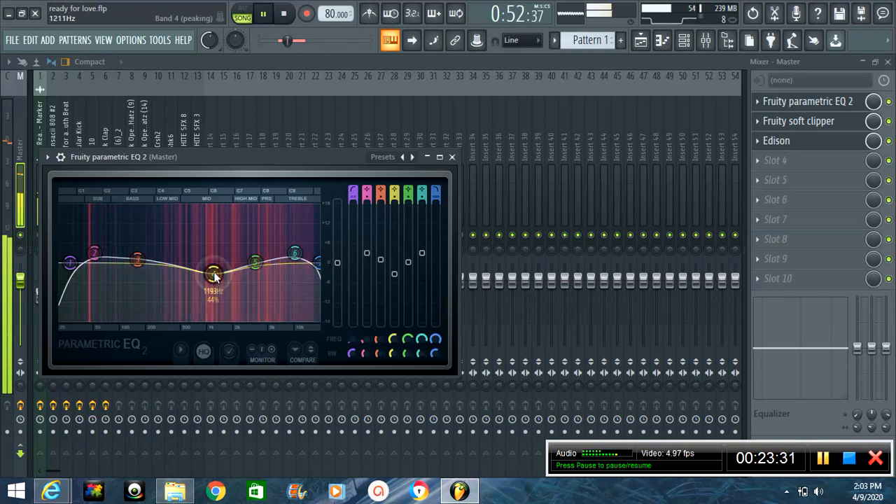
pyautogui.moveTo(254, 264); pyautogui.dragTo(296, 253)
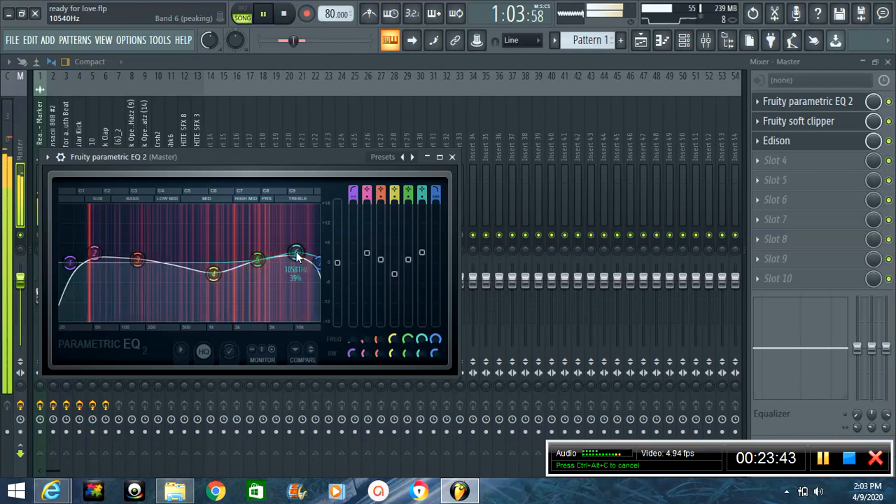
# Check the Master's Fruity soft clipper levels during playback and reopen its Fruity parametric EQ 2.
pyautogui.click(452, 156)
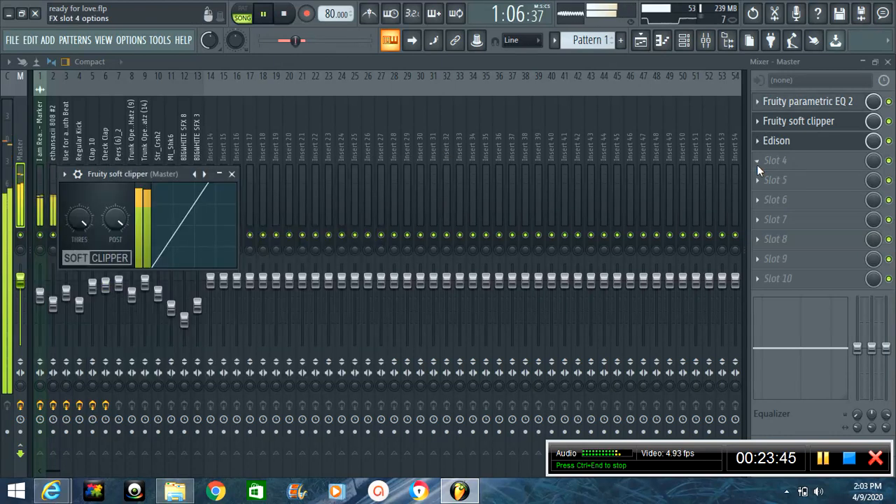
pyautogui.click(791, 101)
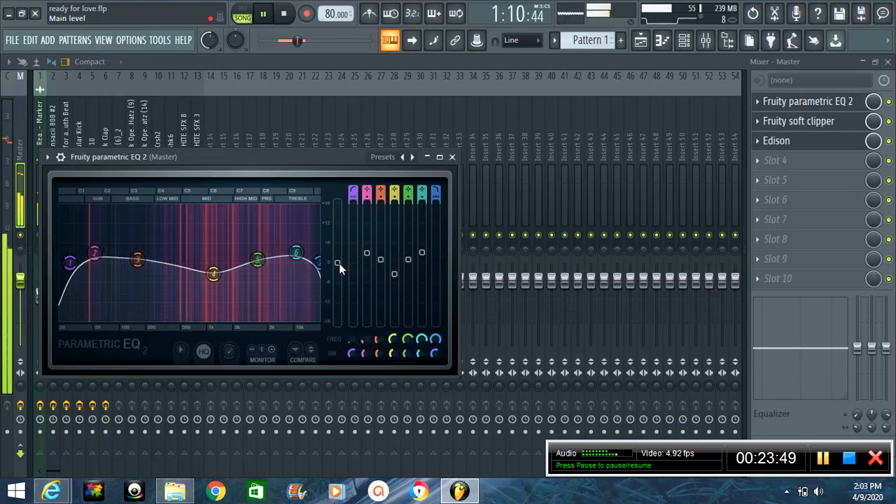
# Raise the Master EQ's main level to 4.5 dB, close the EQ and bring up the Master's Fruity soft clipper.
pyautogui.moveTo(340, 265); pyautogui.dragTo(356, 208)
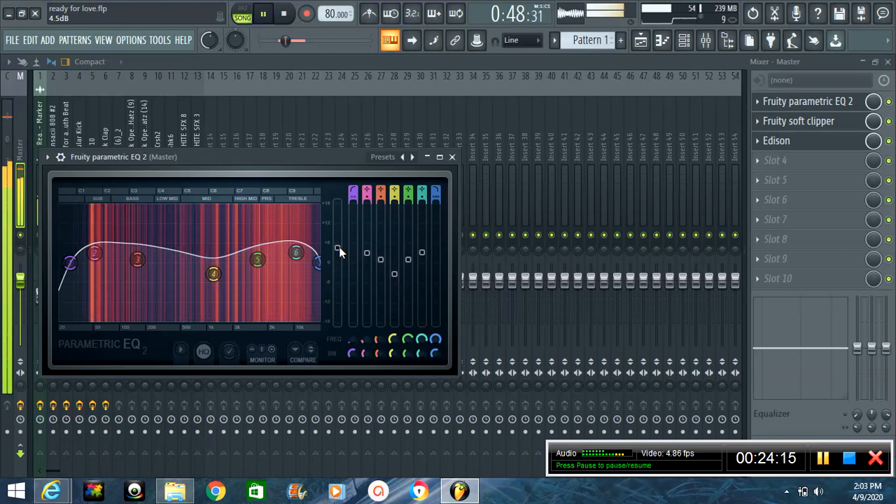
pyautogui.click(791, 140)
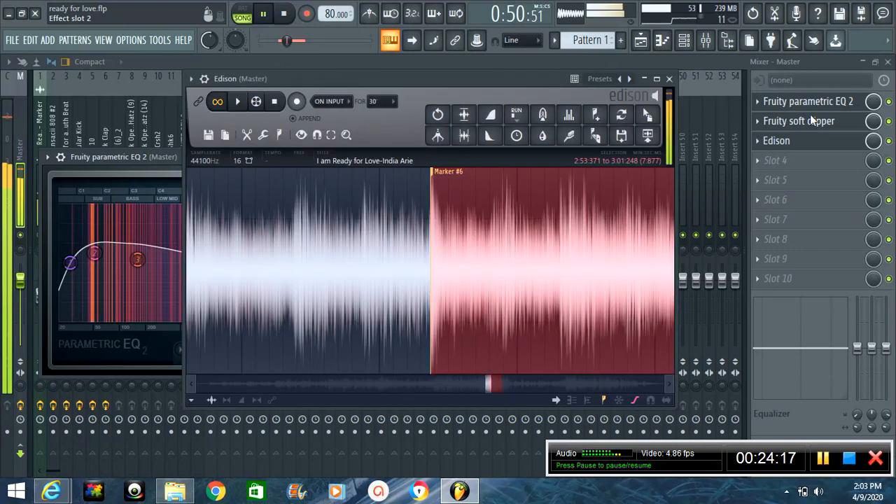
pyautogui.click(805, 122)
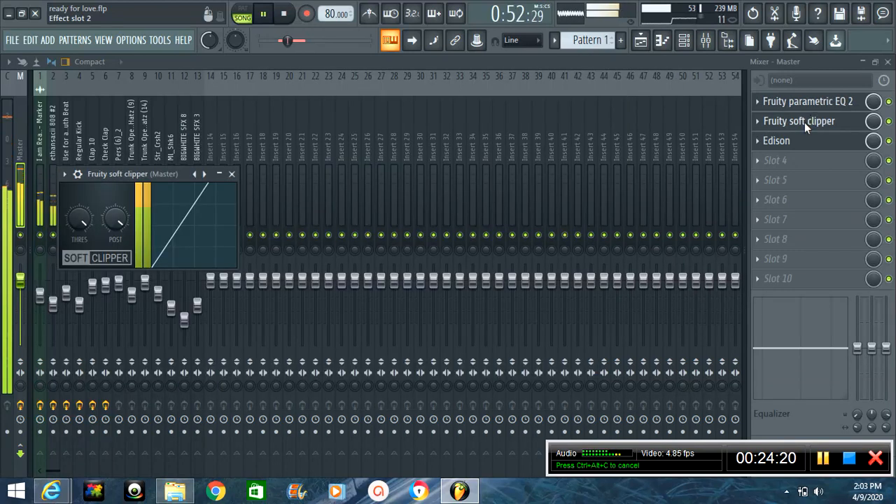
pyautogui.click(791, 141)
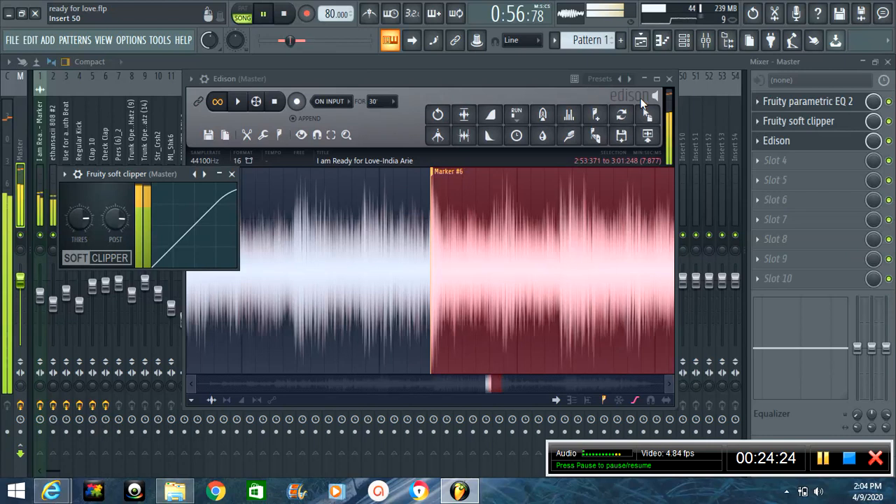
pyautogui.click(805, 102)
pyautogui.click(452, 156)
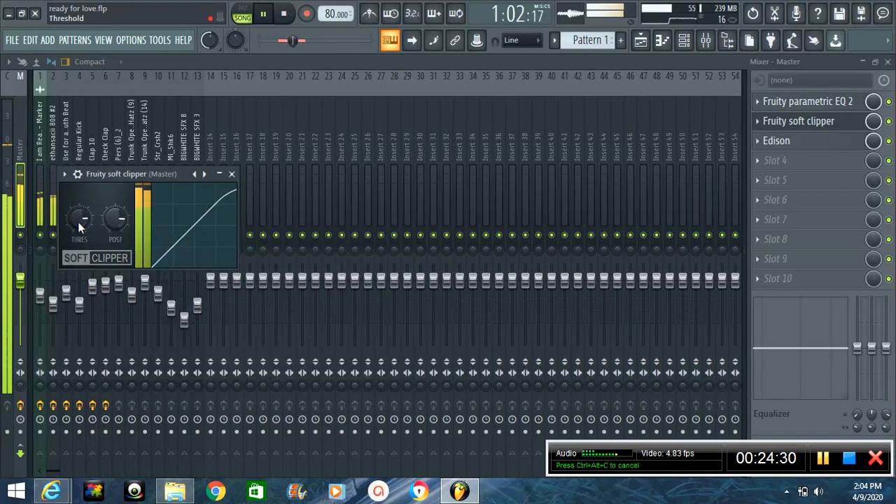
# Raise the Master soft clipper's threshold until its curve is straight and turn its post gain up to about 96%.
pyautogui.moveTo(78, 216); pyautogui.dragTo(79, 208)
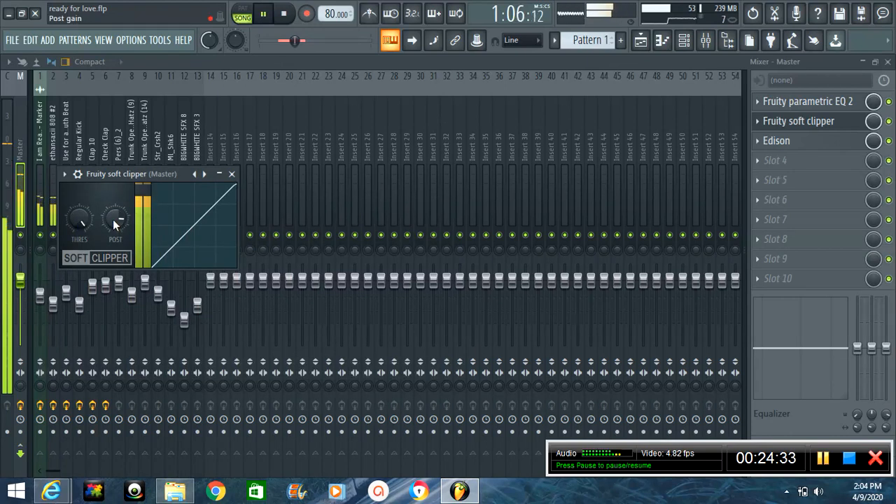
pyautogui.moveTo(112, 219); pyautogui.dragTo(115, 200)
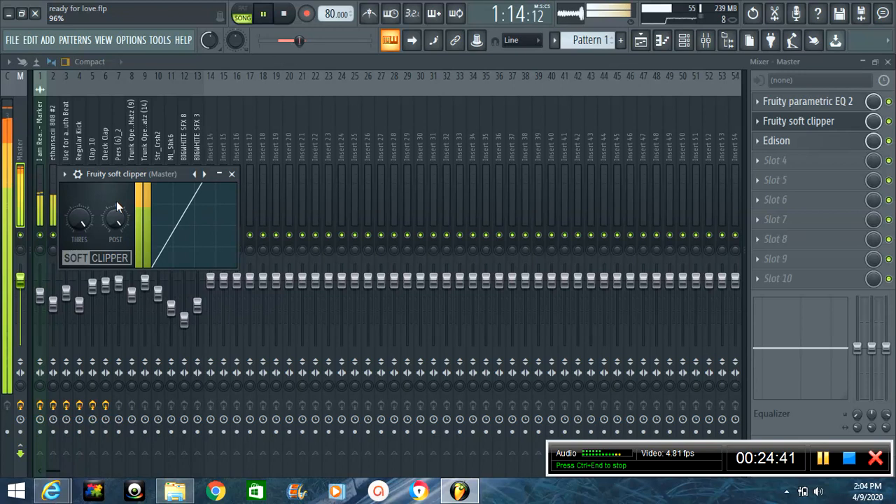
pyautogui.moveTo(117, 200); pyautogui.dragTo(119, 203)
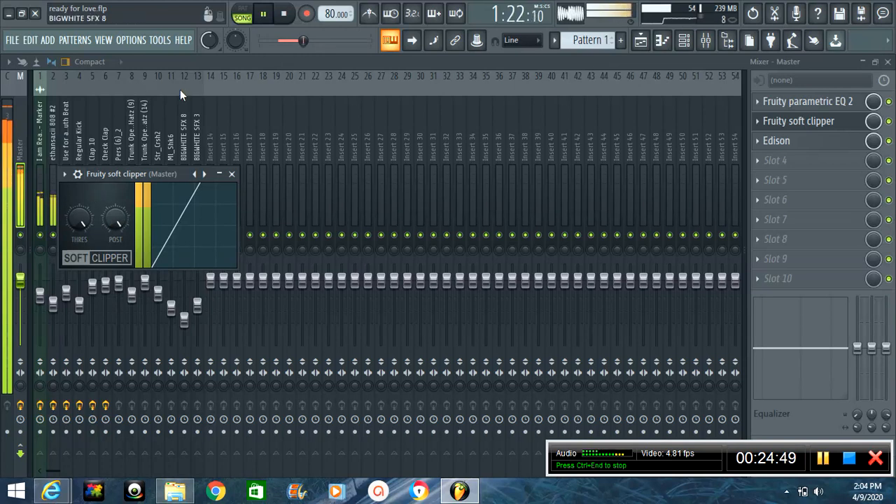
# Replay the song to check the Current and Master track levels, reopen the Master's Fruity soft clipper and stop playback.
pyautogui.click(284, 15)
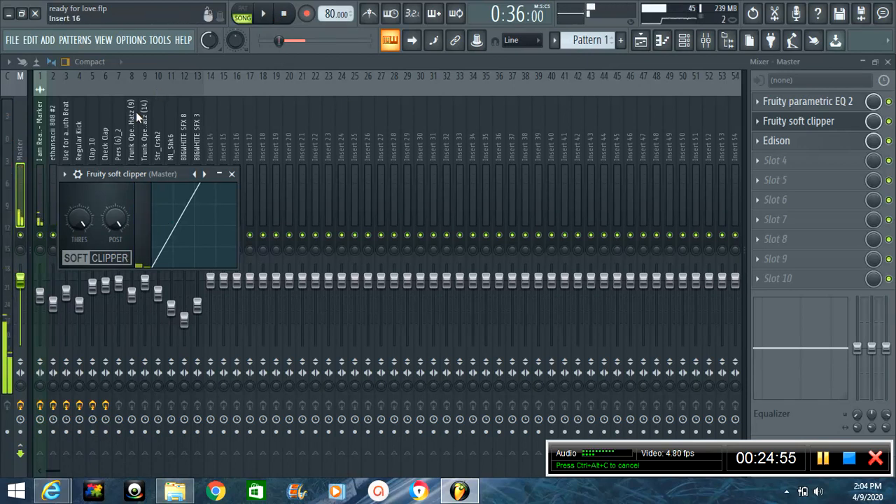
pyautogui.click(264, 14)
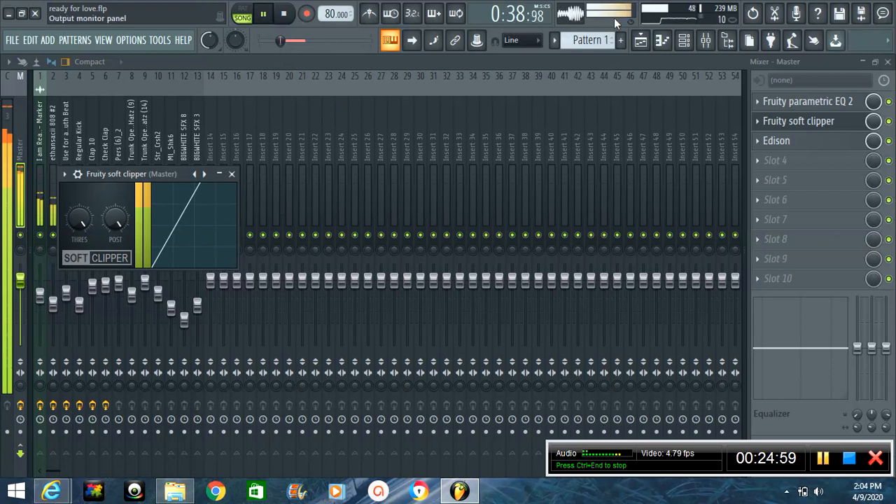
pyautogui.click(4, 182)
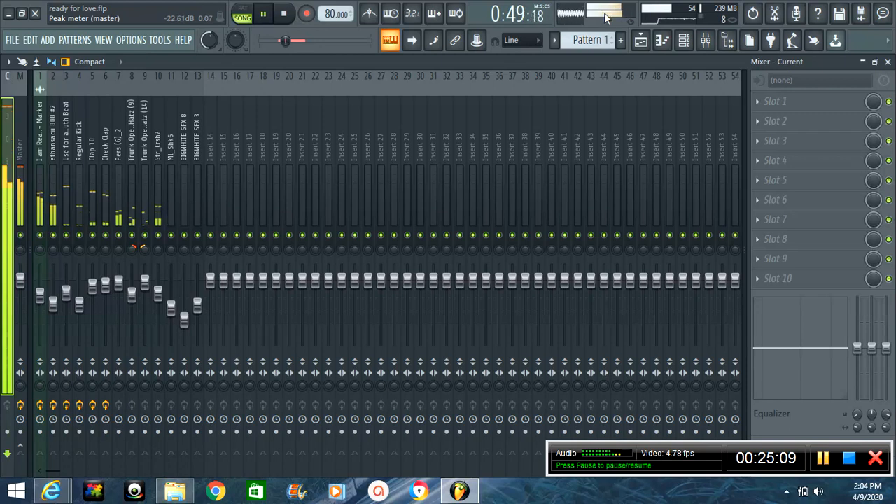
pyautogui.click(21, 150)
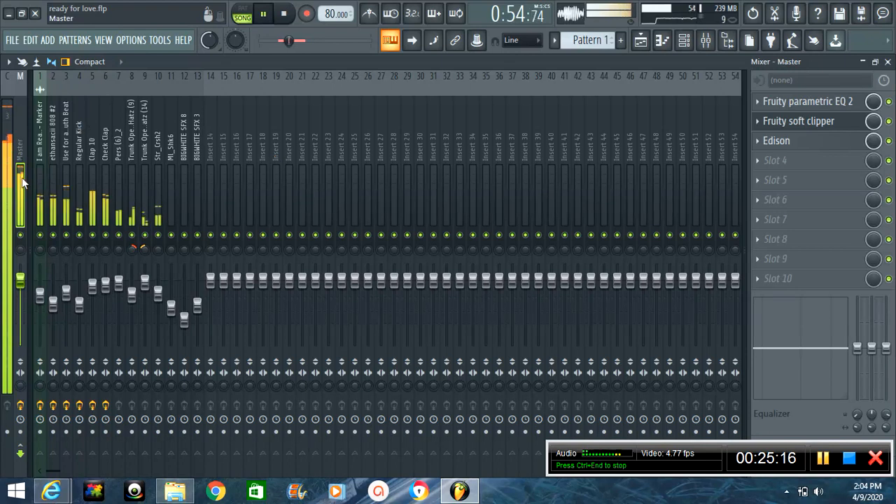
pyautogui.click(822, 123)
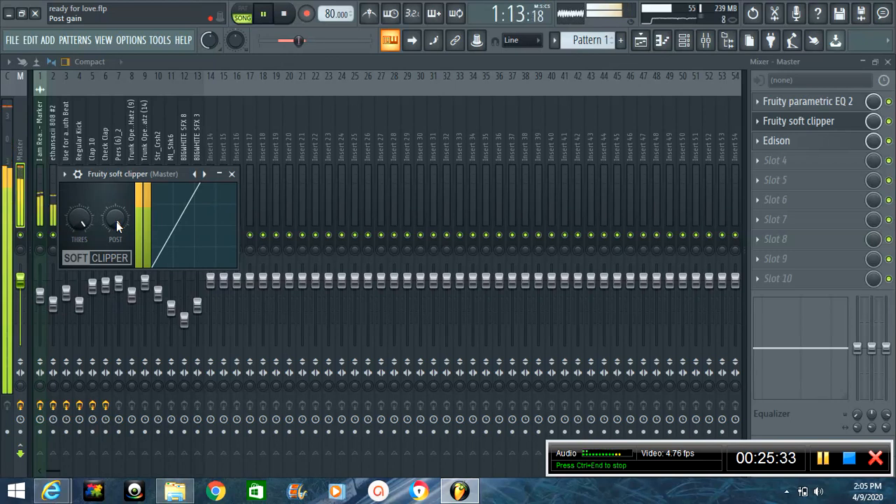
pyautogui.press('space')
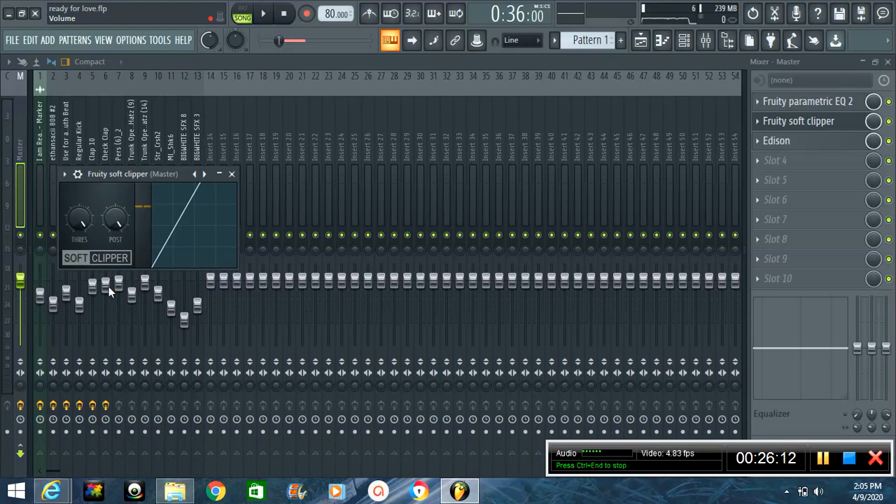
# Play the song while reviewing the Ambience reverb and Fruity parametric EQ 2 on the sample's track 1, then close both and stop.
pyautogui.click(269, 14)
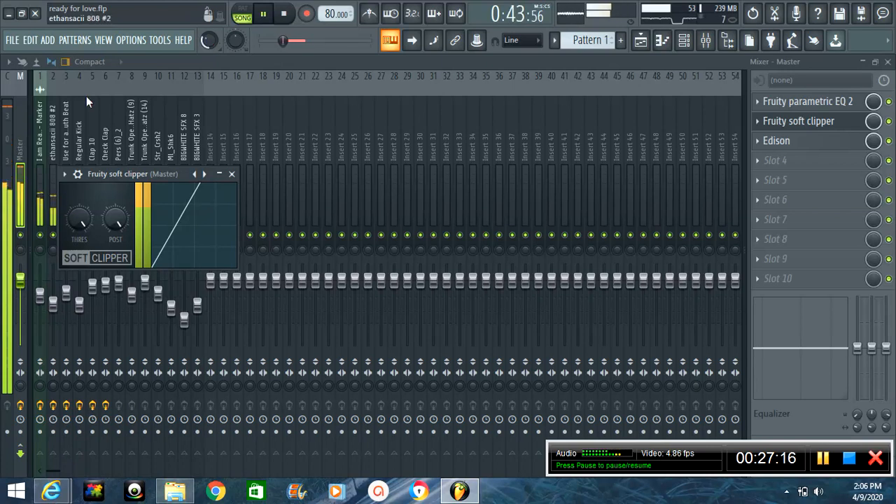
pyautogui.click(40, 153)
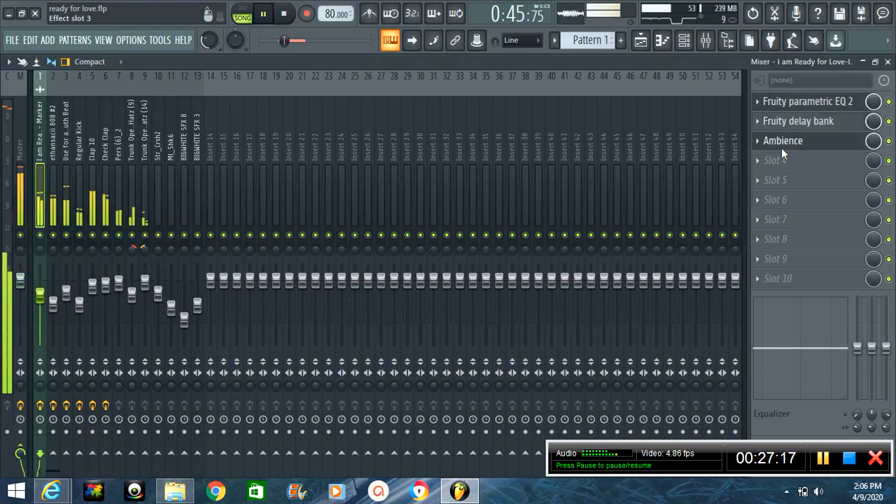
pyautogui.click(780, 141)
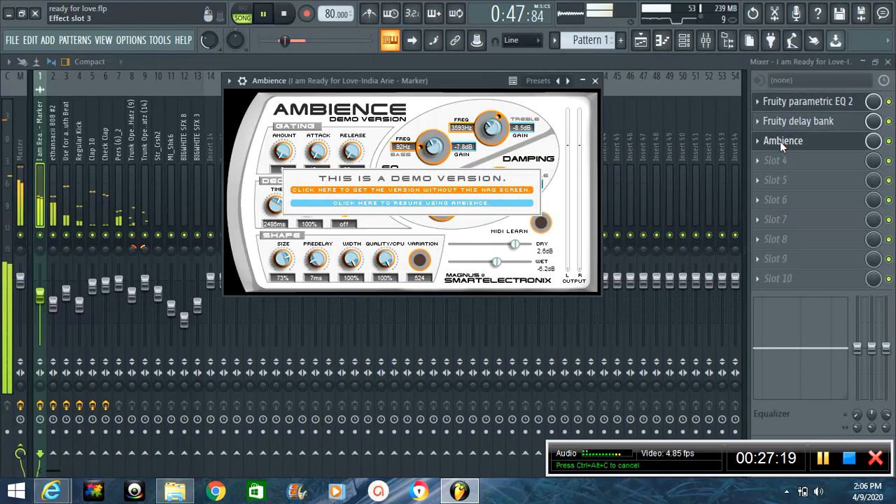
pyautogui.click(469, 204)
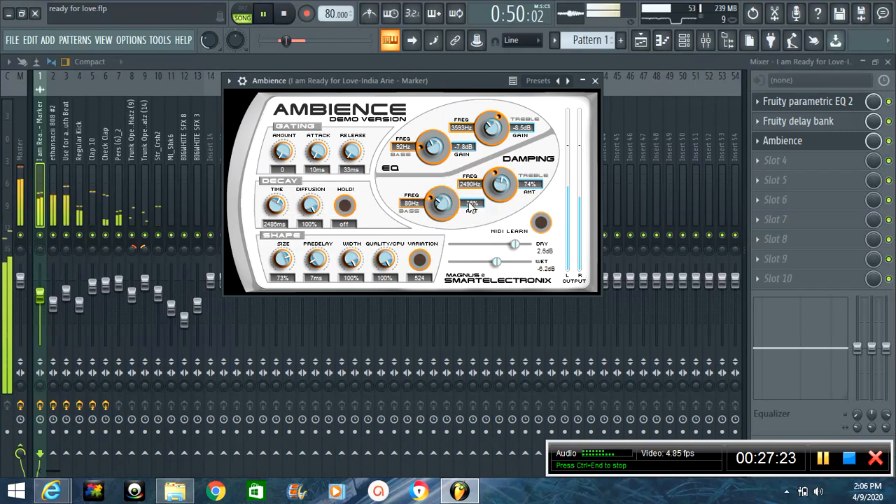
pyautogui.click(594, 82)
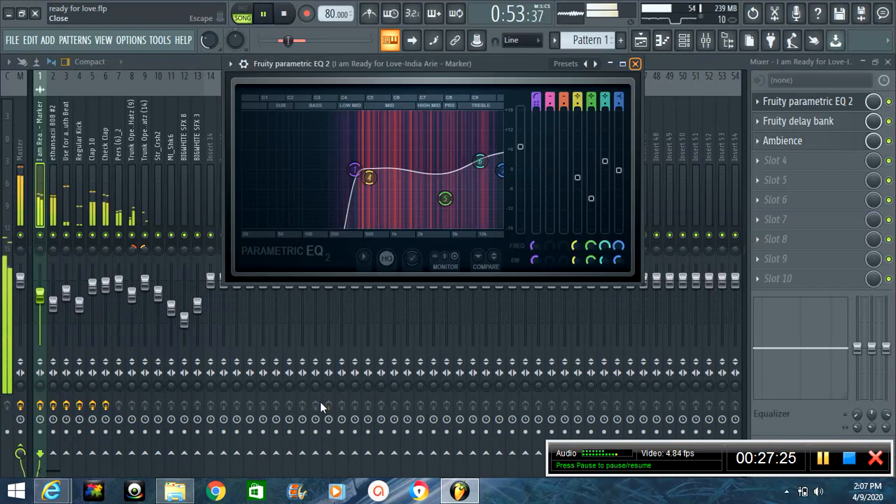
pyautogui.press('Escape')
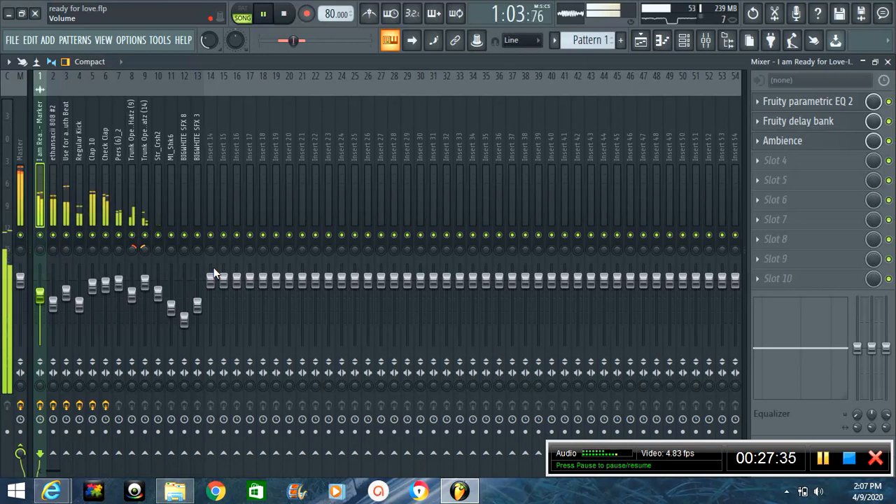
pyautogui.press('space')
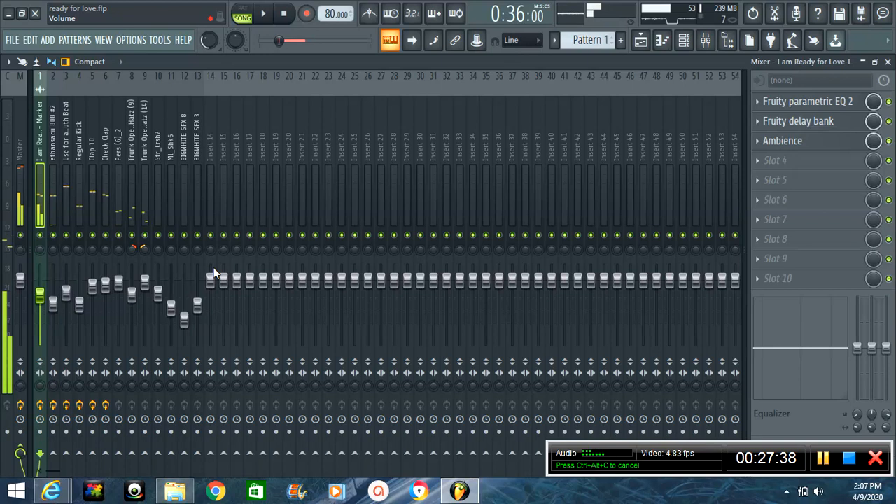